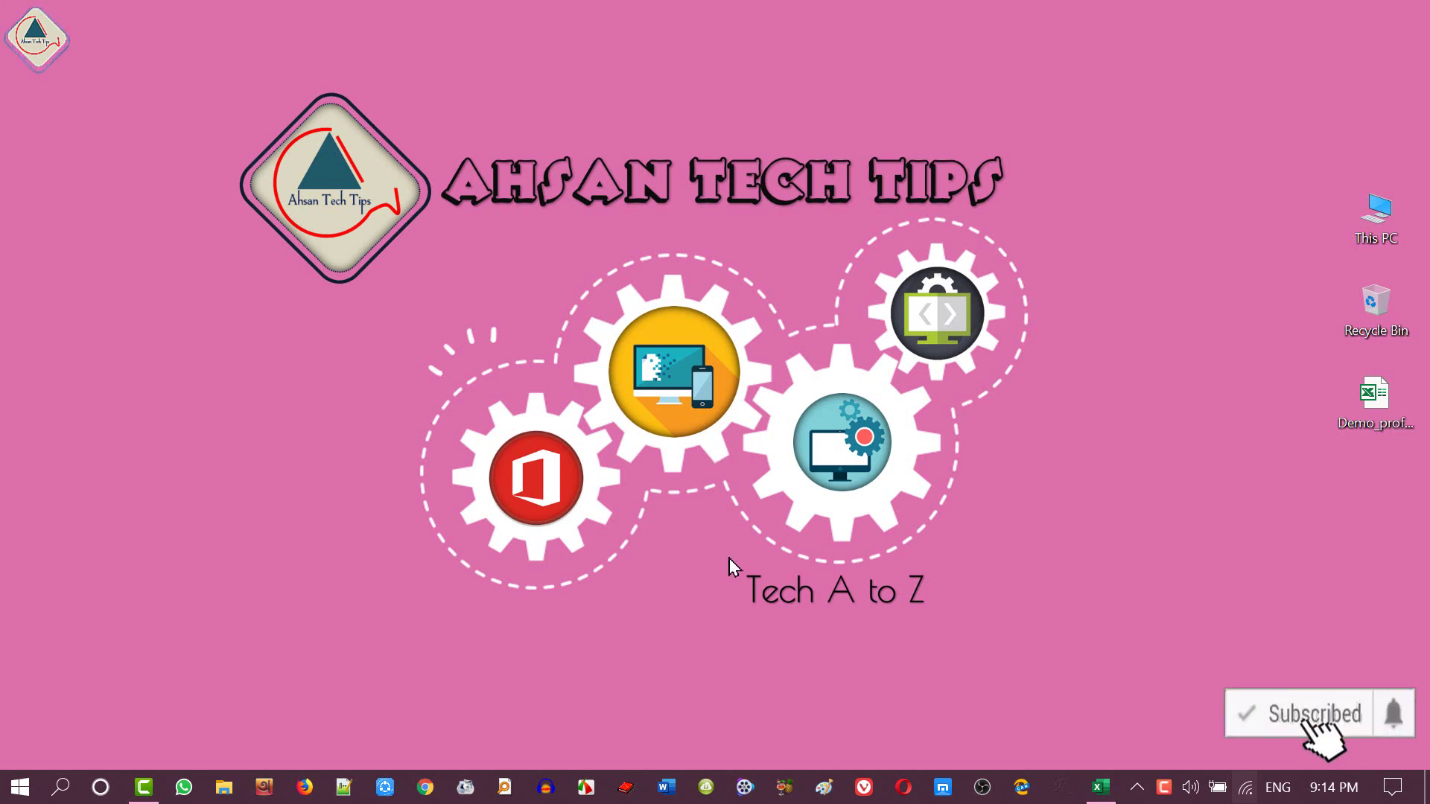
# Bring up the Demo_proforma_invoice workbook in Excel and scroll through the invoice.
pyautogui.click(1101, 787)
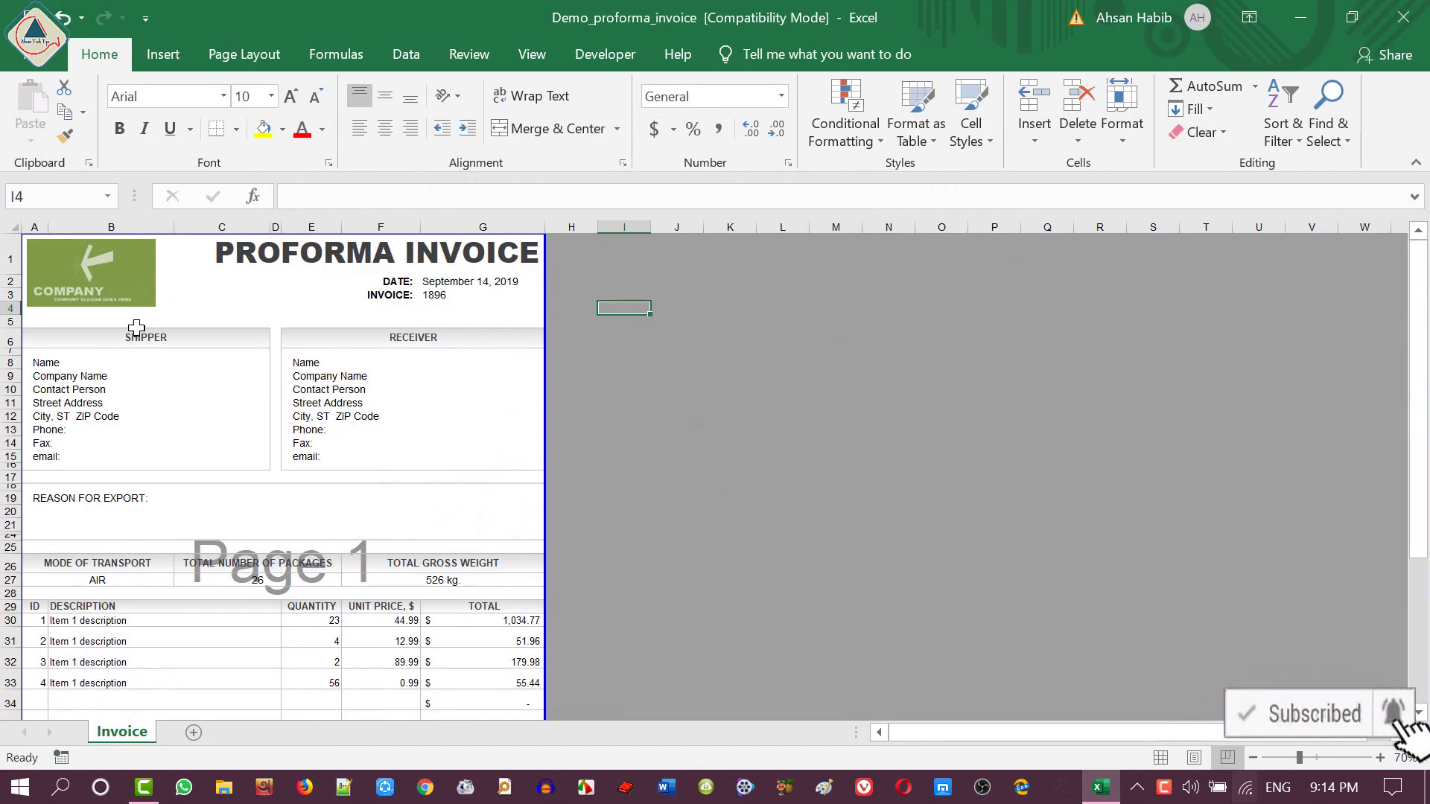
pyautogui.scroll(-5, 392, 415)
pyautogui.scroll(5, 392, 405)
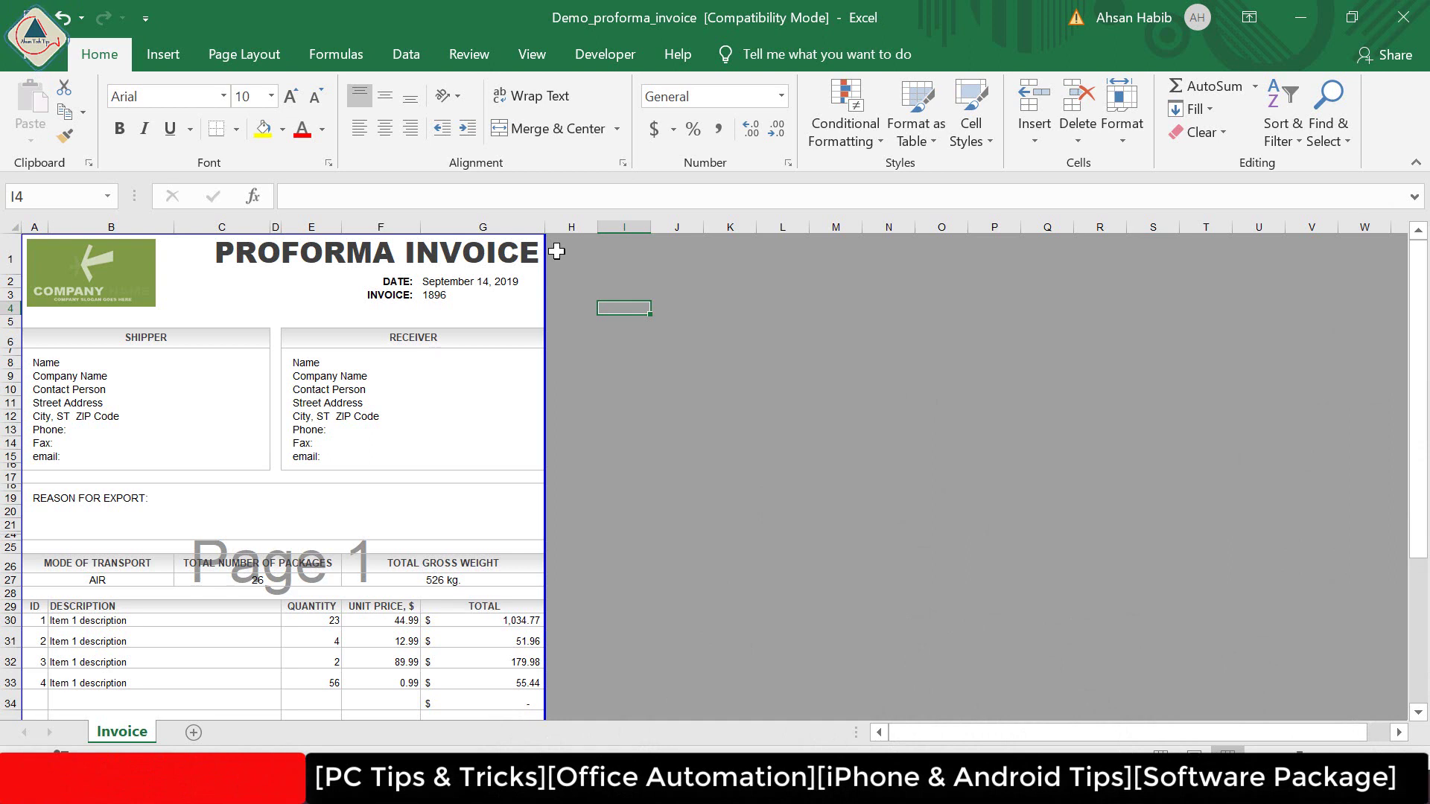
# Copy the invoice range (columns A–H, rows 1–42) and minimize Excel.
pyautogui.moveTo(557, 252); pyautogui.dragTo(122, 671)
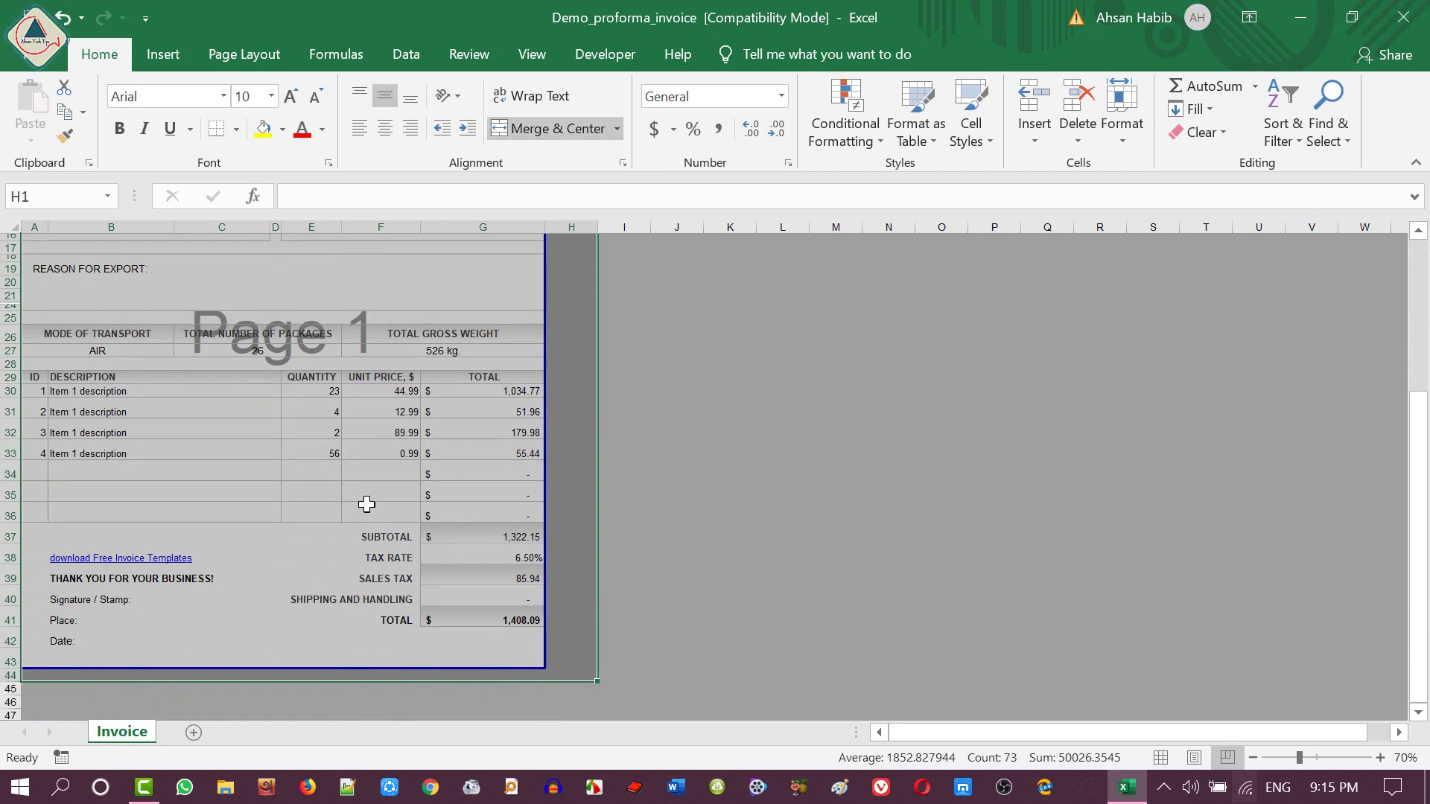
pyautogui.rightClick(261, 418)
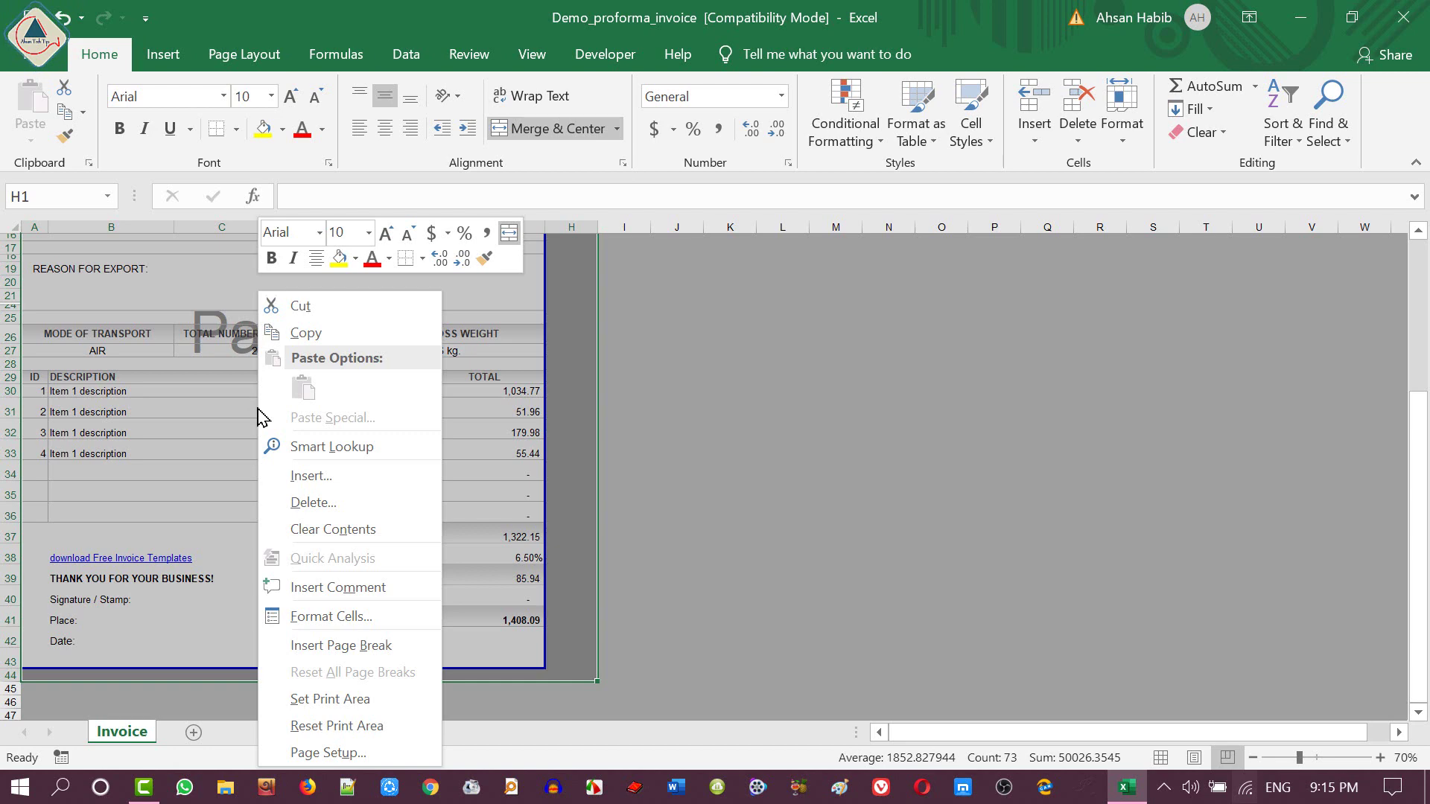
pyautogui.click(319, 335)
pyautogui.scroll(5, 361, 345)
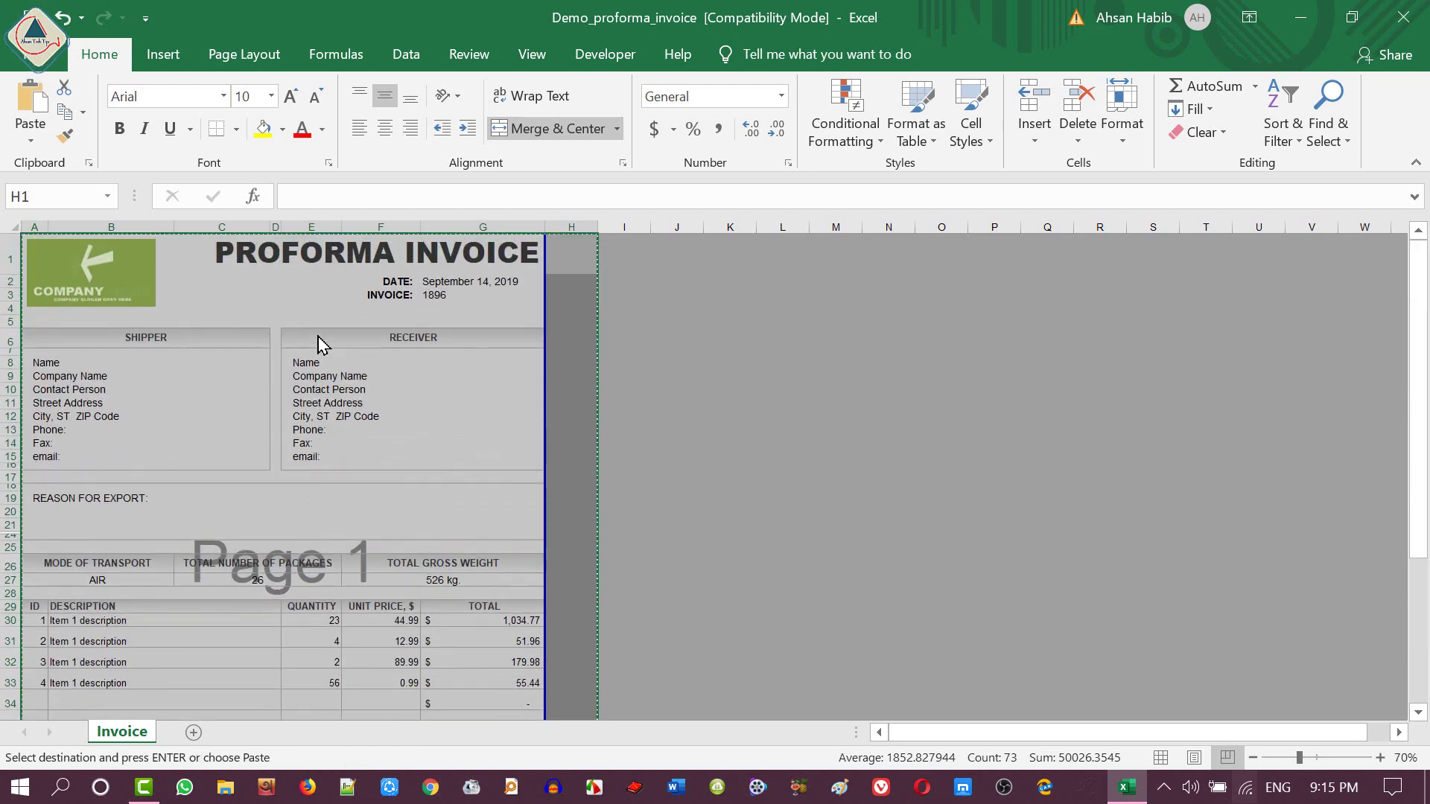
pyautogui.click(626, 336)
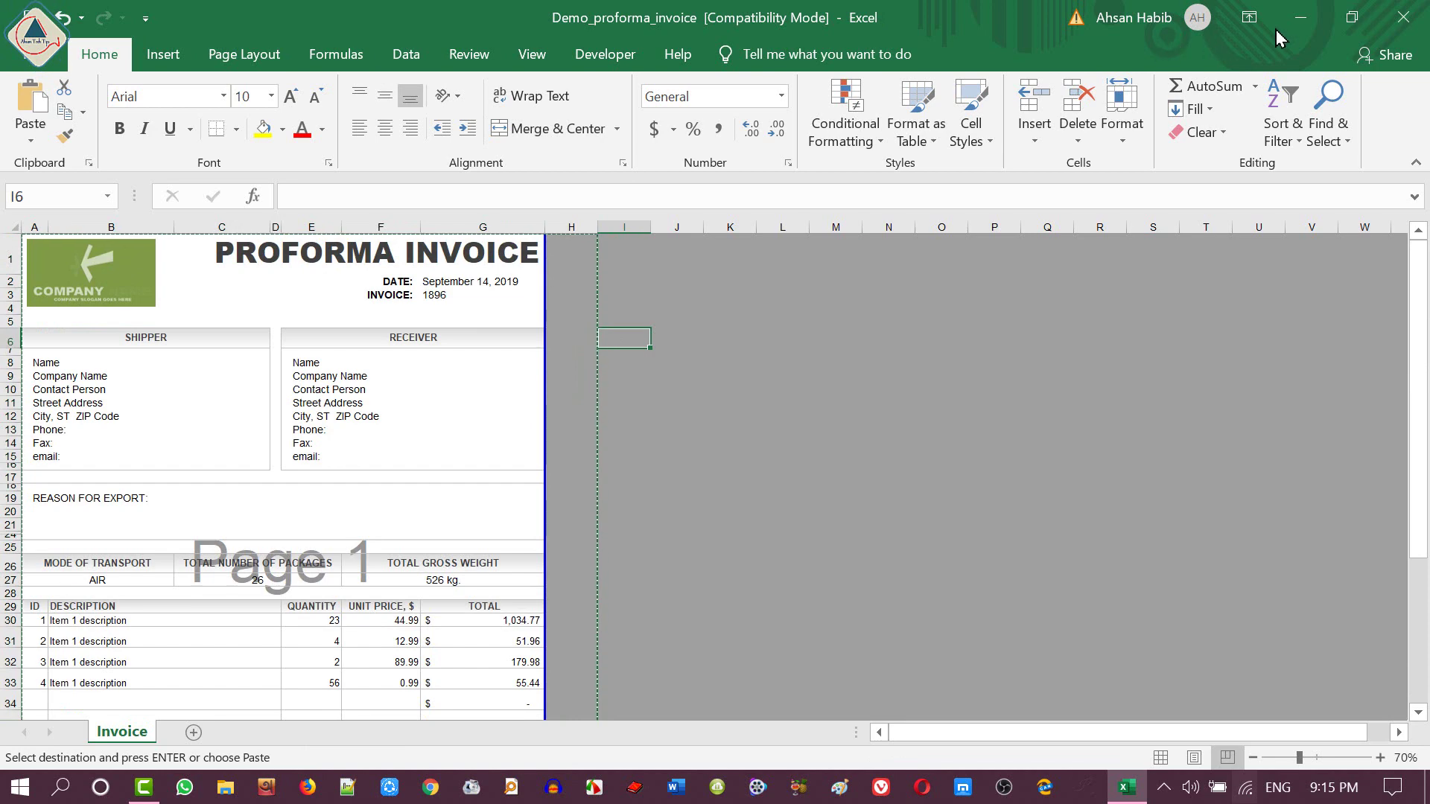
pyautogui.click(1299, 19)
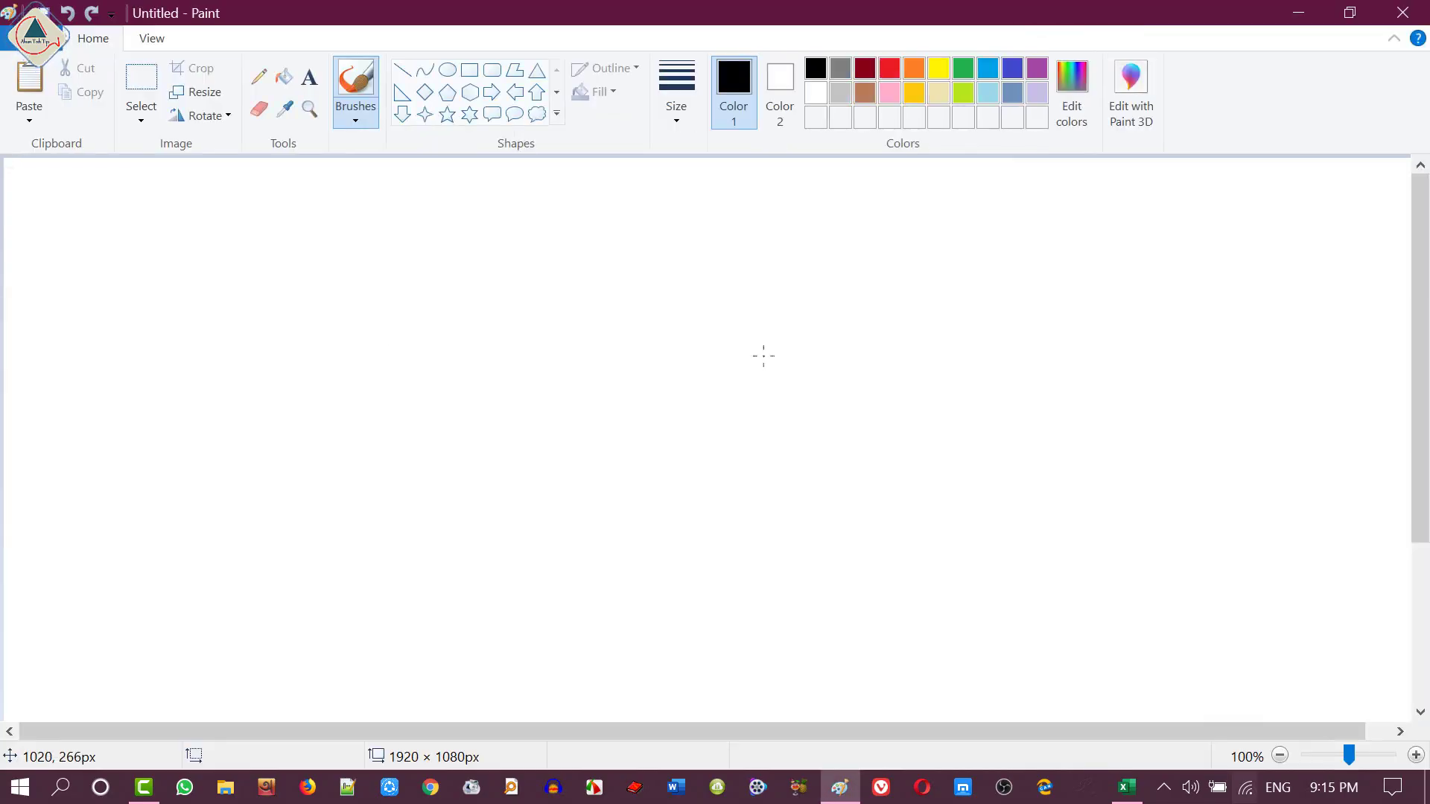
# Paste the copied proforma invoice onto the blank Paint canvas and scroll to check it.
pyautogui.hotkey('ctrl', 'v')
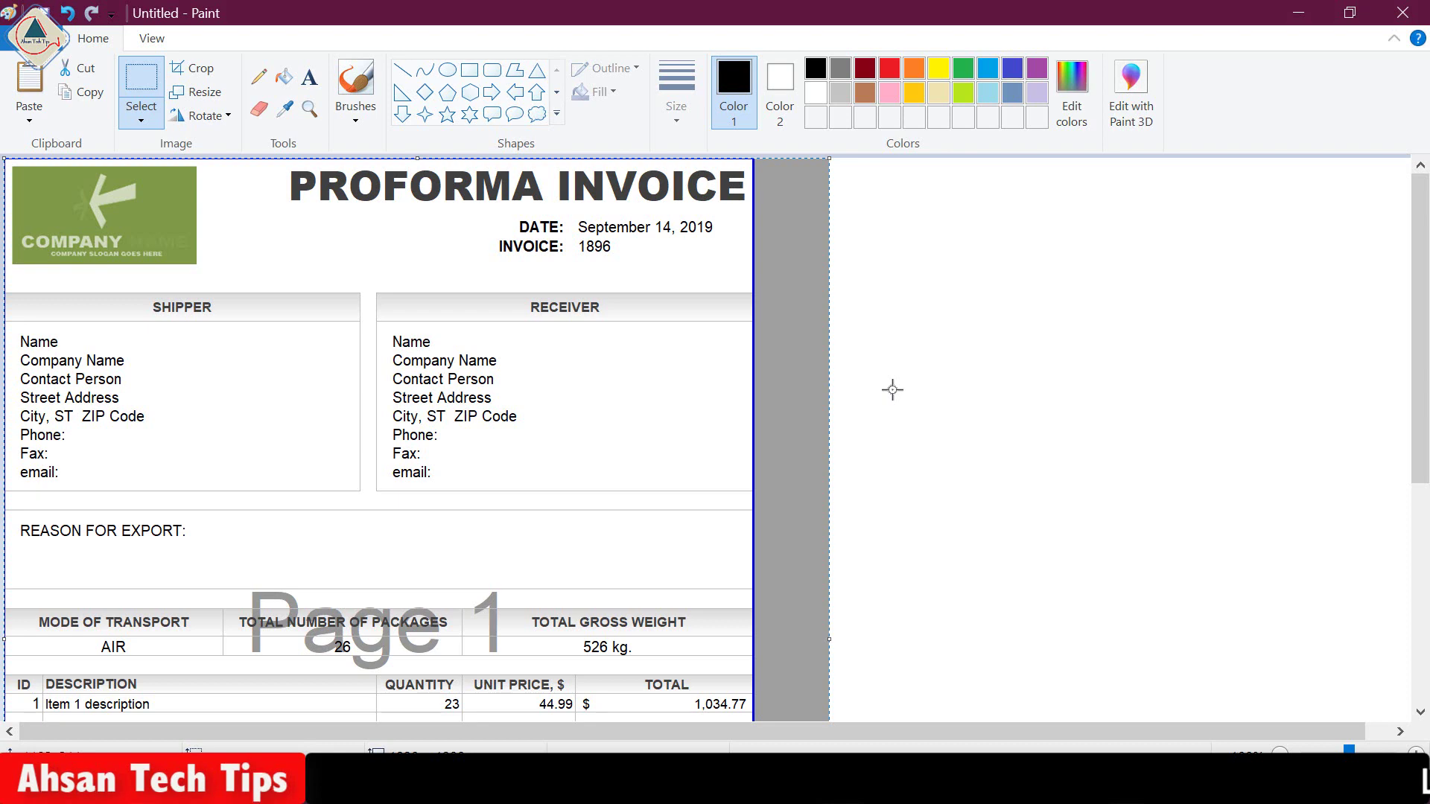
pyautogui.scroll(-5, 814, 341)
pyautogui.scroll(5, 814, 341)
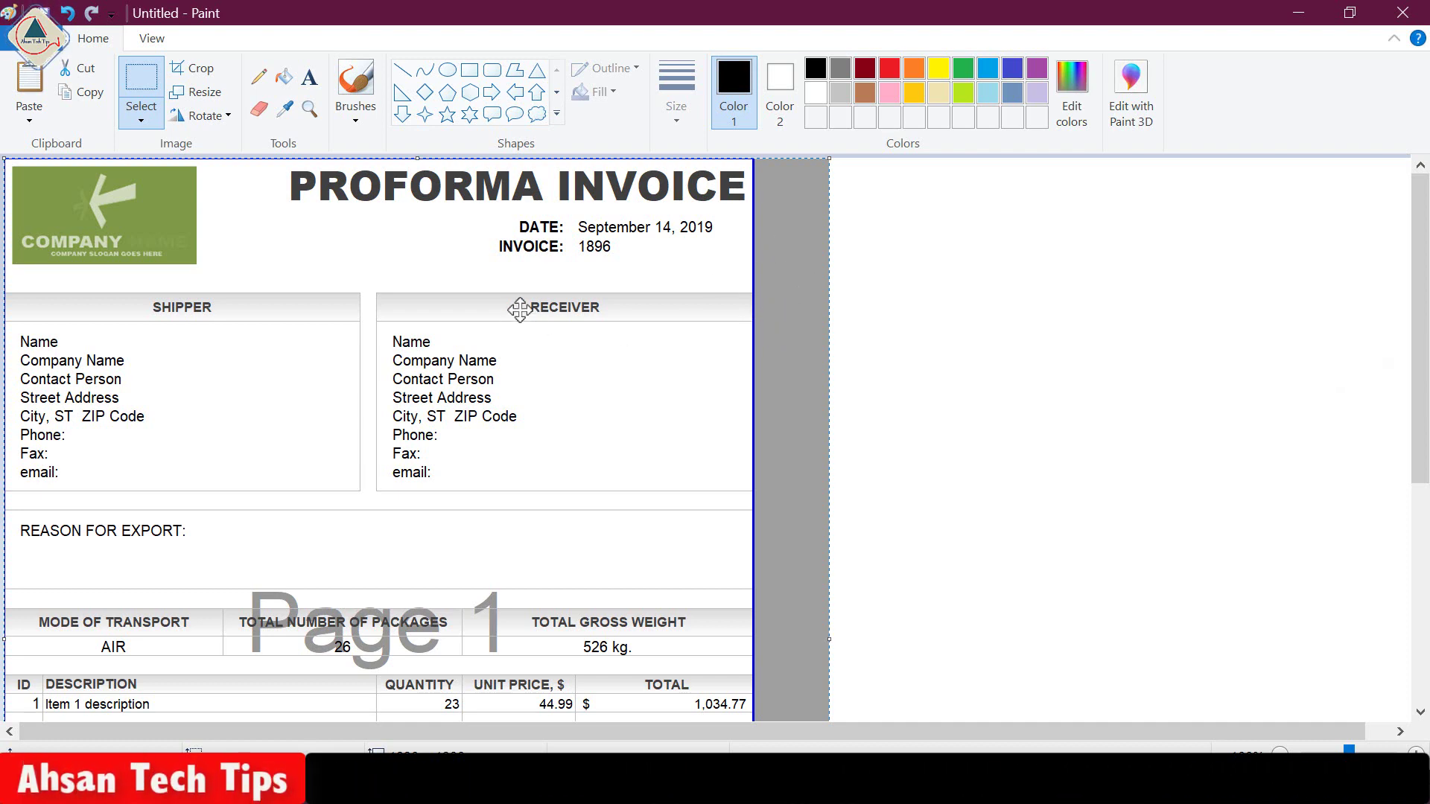
# Save the picture to the Desktop as a JPEG file named Untitled.
pyautogui.click(20, 46)
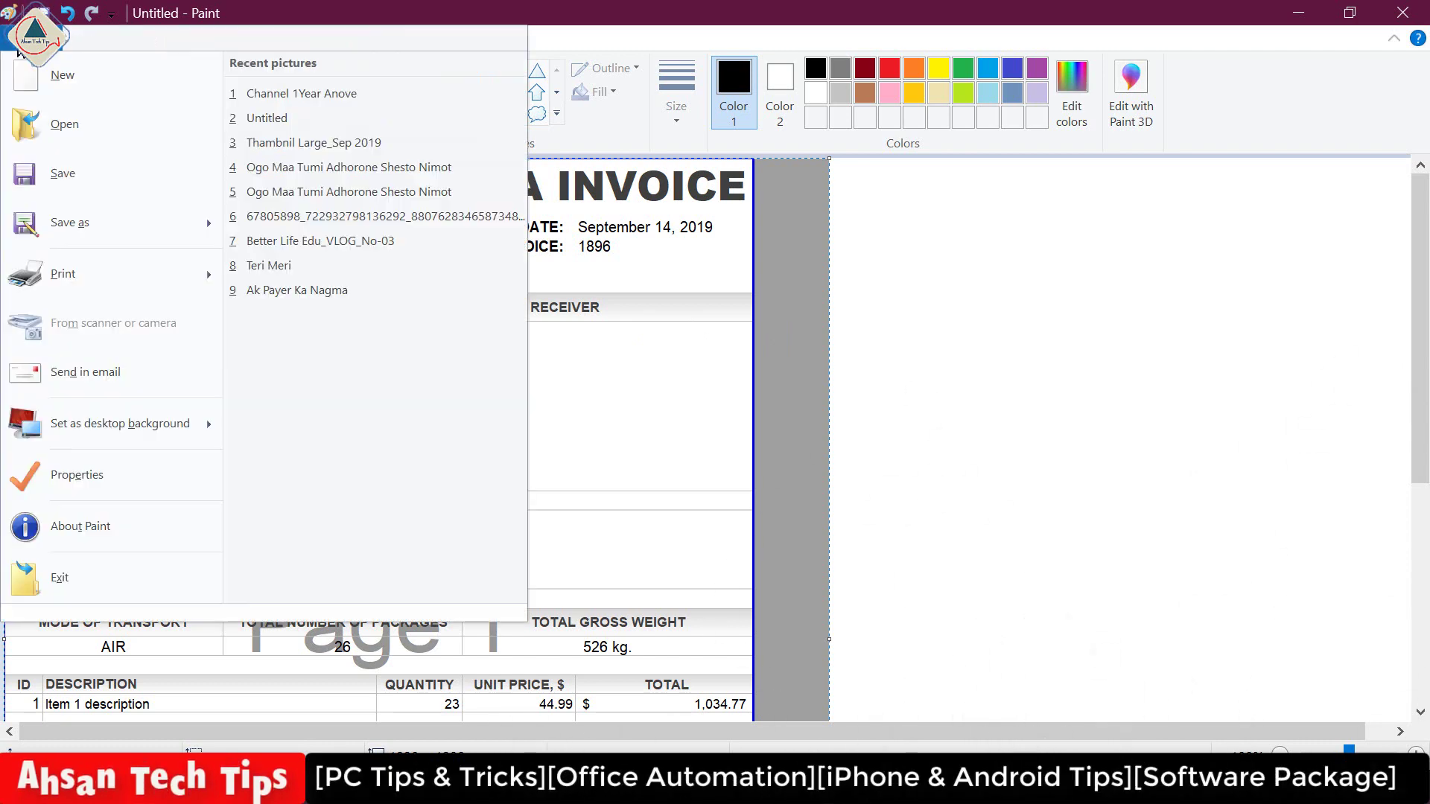
pyautogui.moveTo(98, 227)
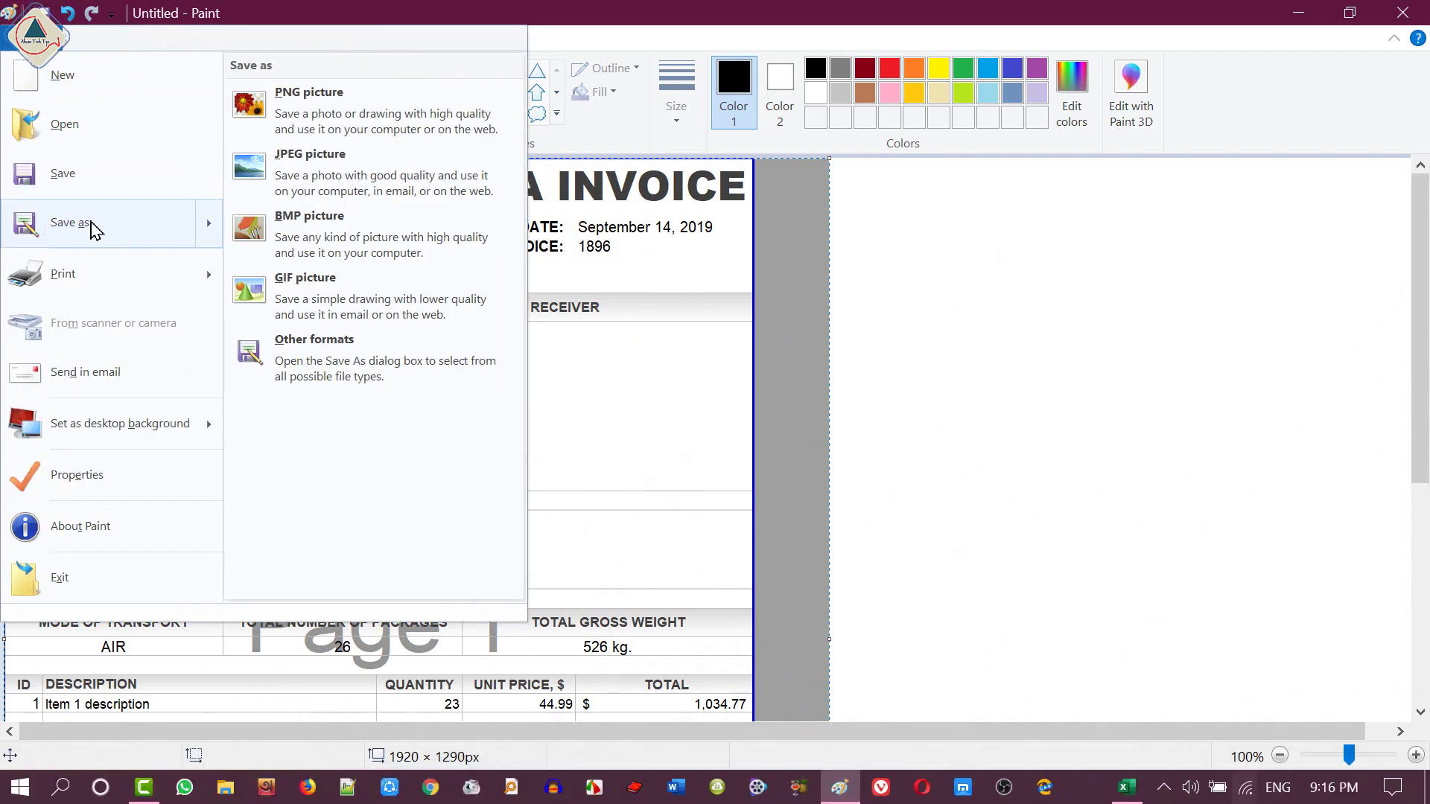
pyautogui.click(72, 223)
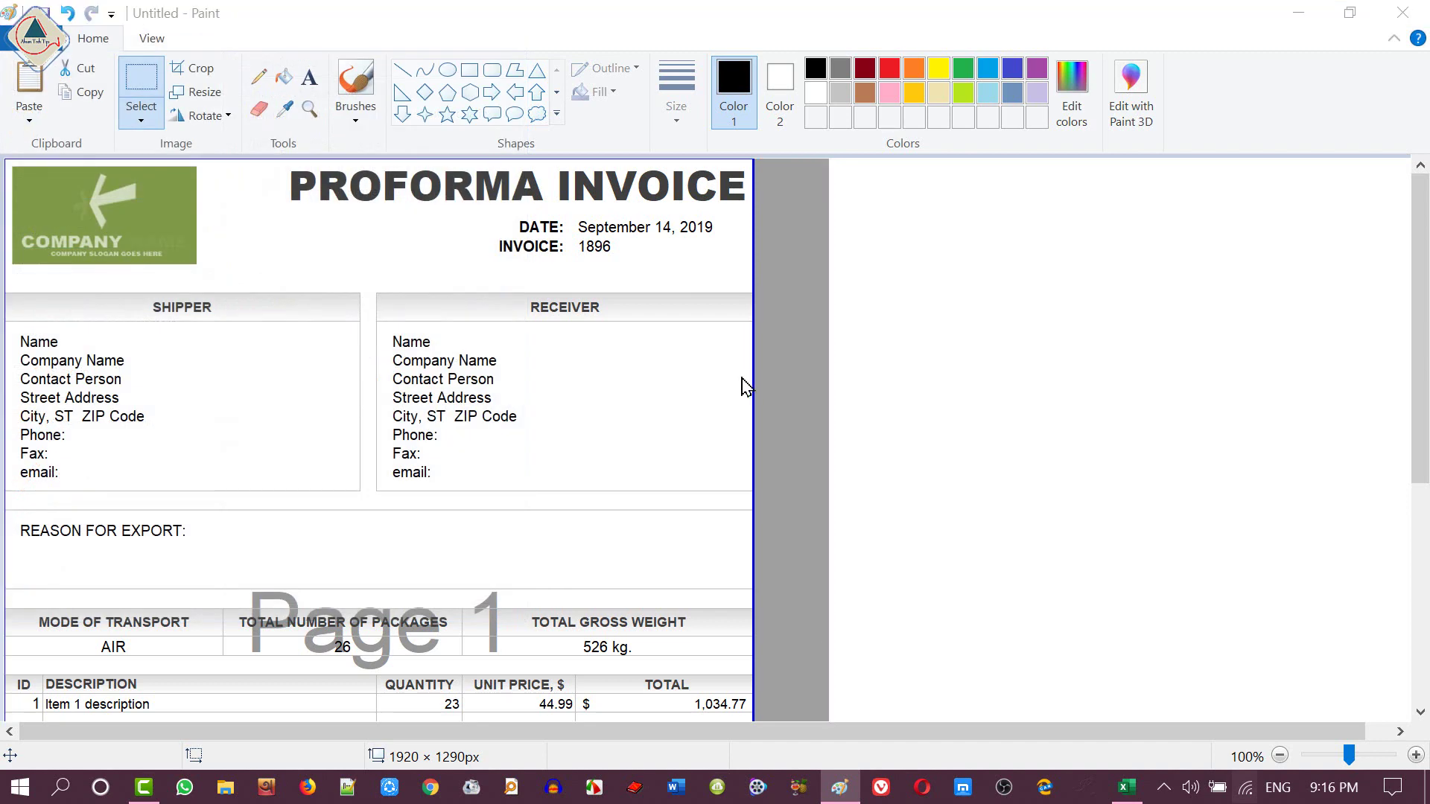
pyautogui.click(536, 191)
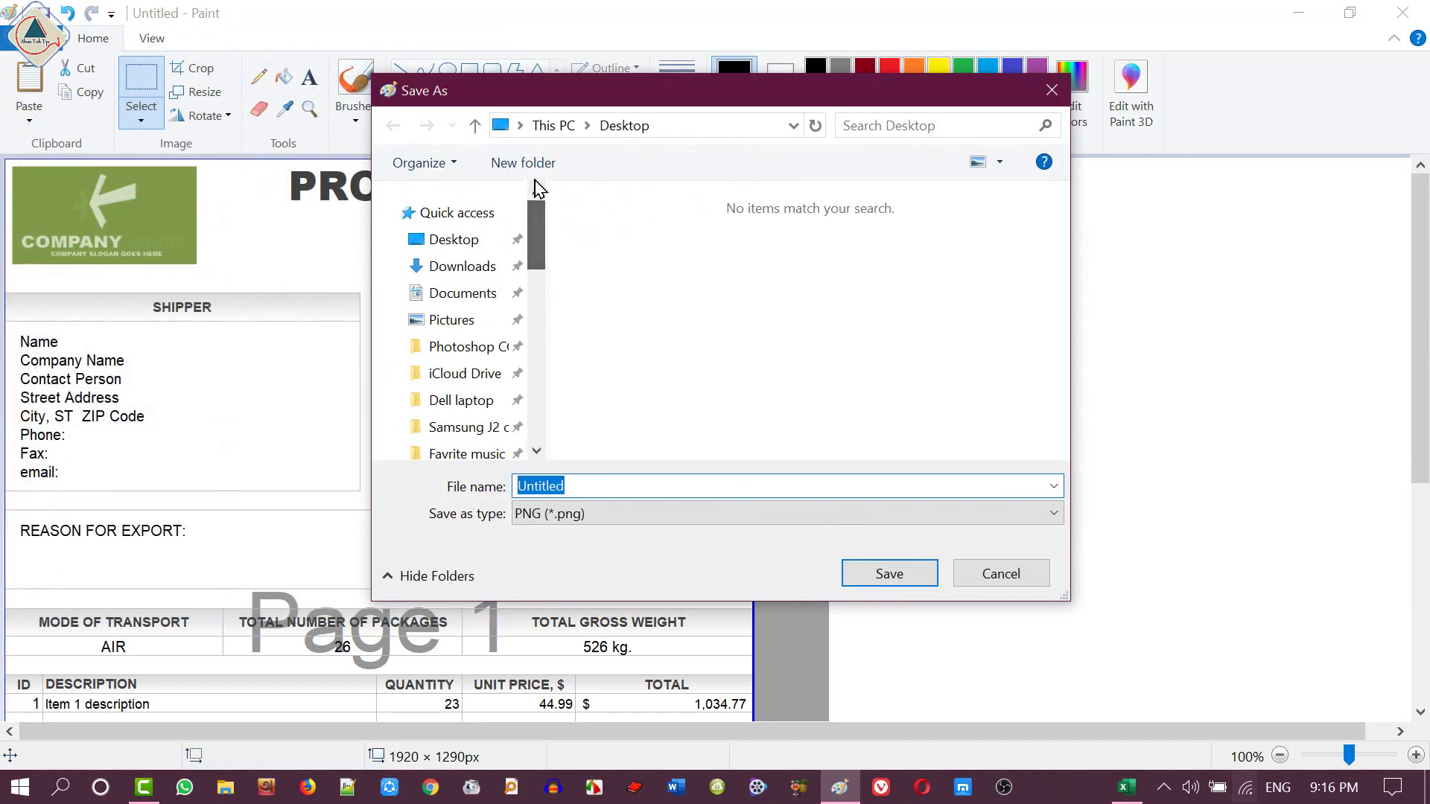
pyautogui.click(461, 248)
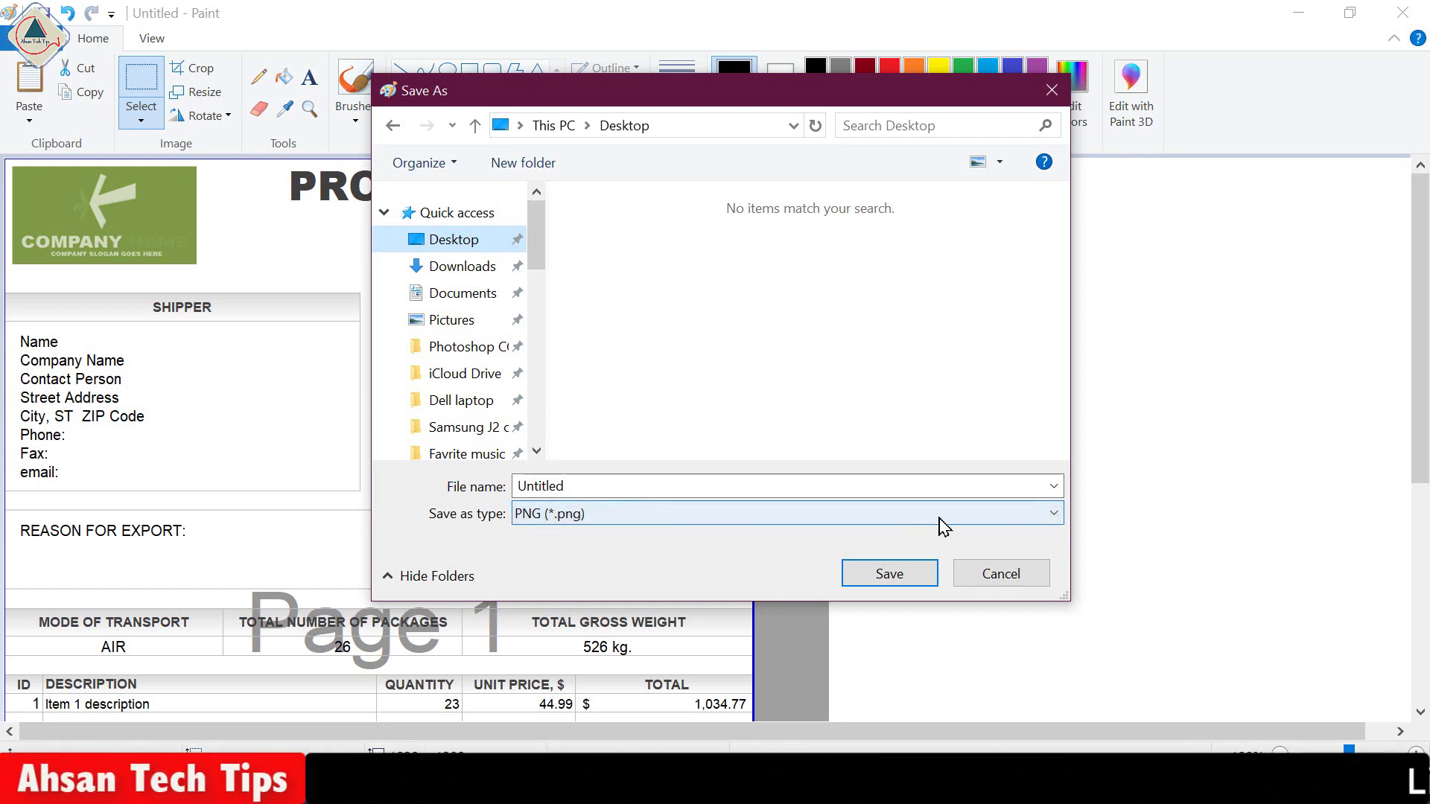
pyautogui.click(1056, 515)
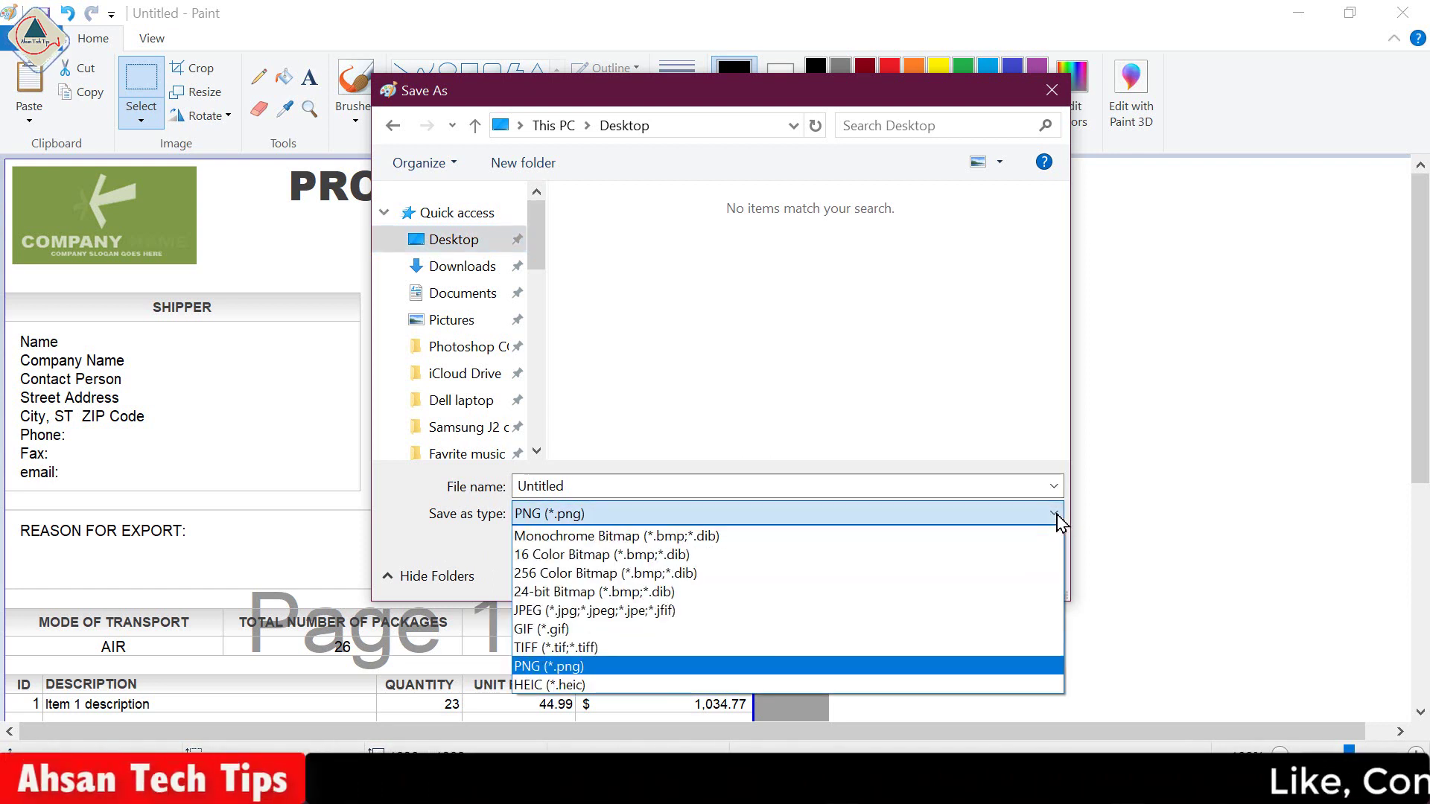
pyautogui.click(569, 618)
pyautogui.click(889, 576)
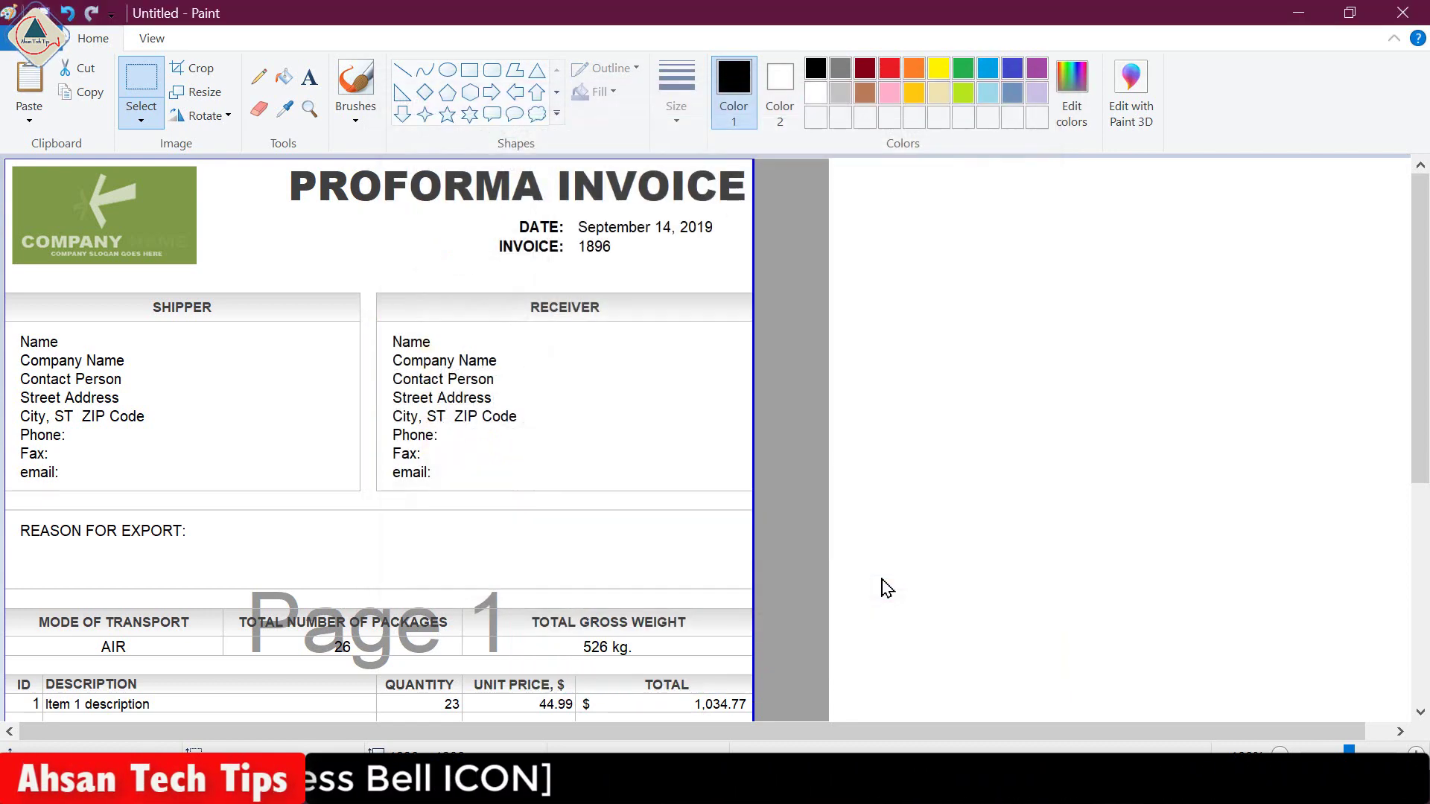
pyautogui.click(1293, 19)
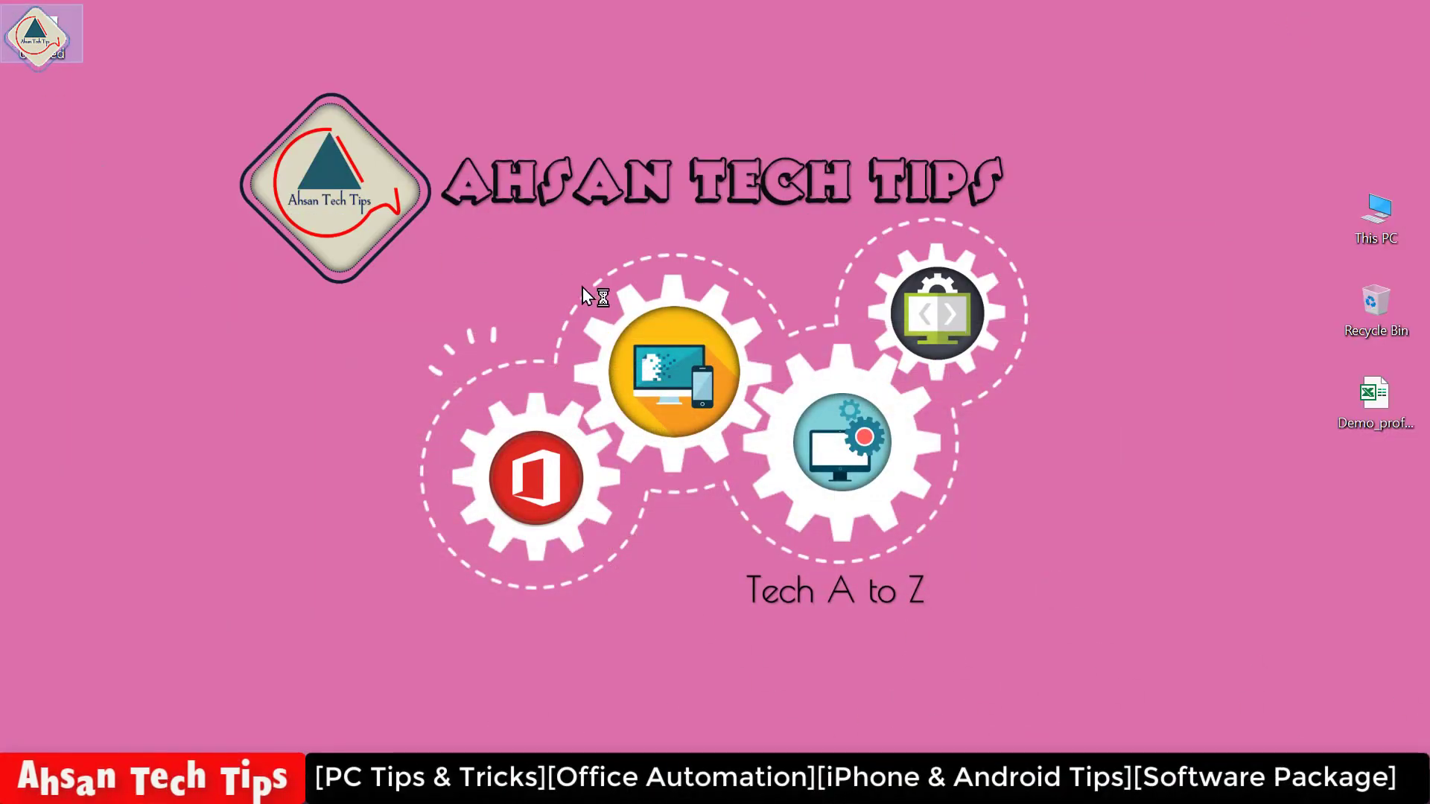
pyautogui.scroll(5, 634, 428)
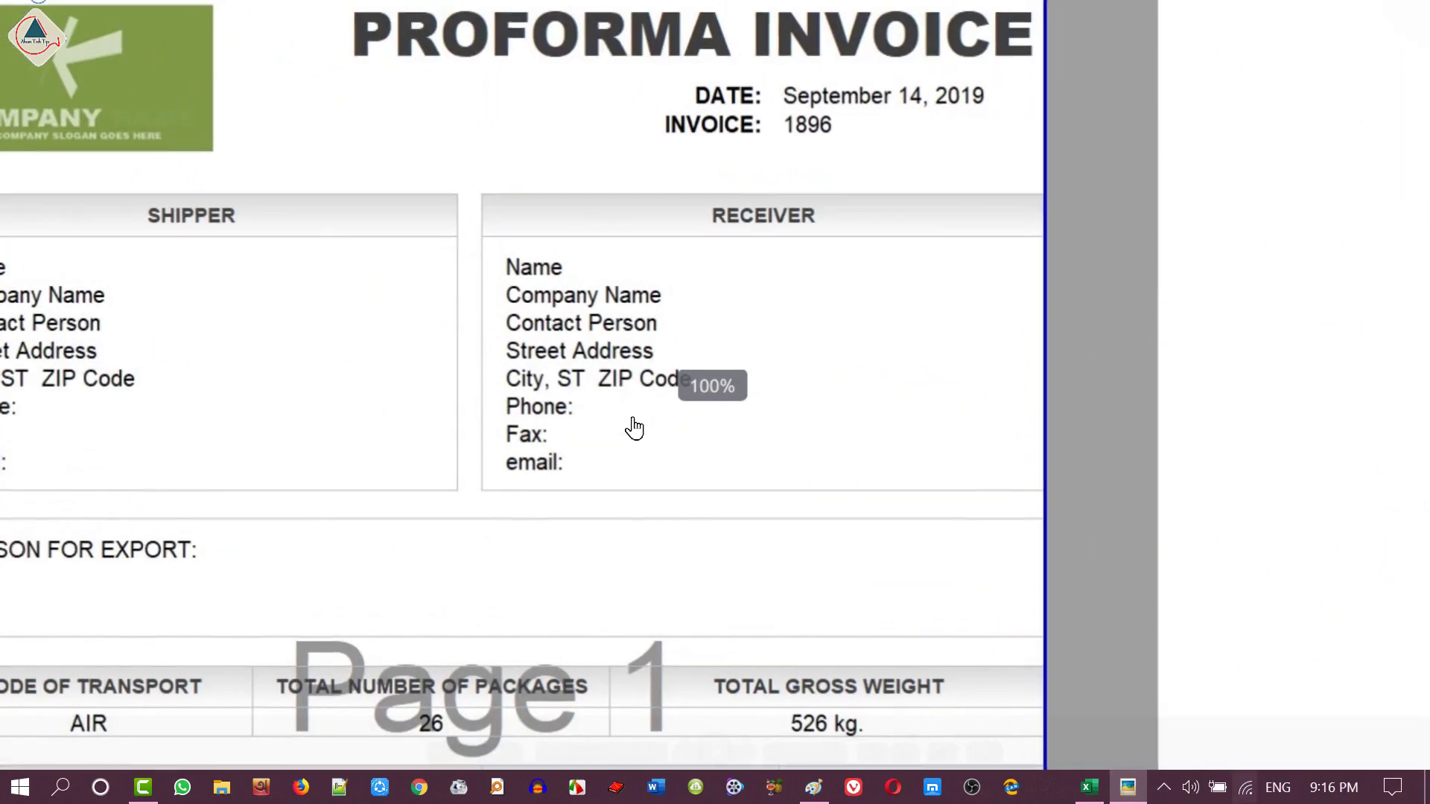
pyautogui.scroll(-5, 634, 428)
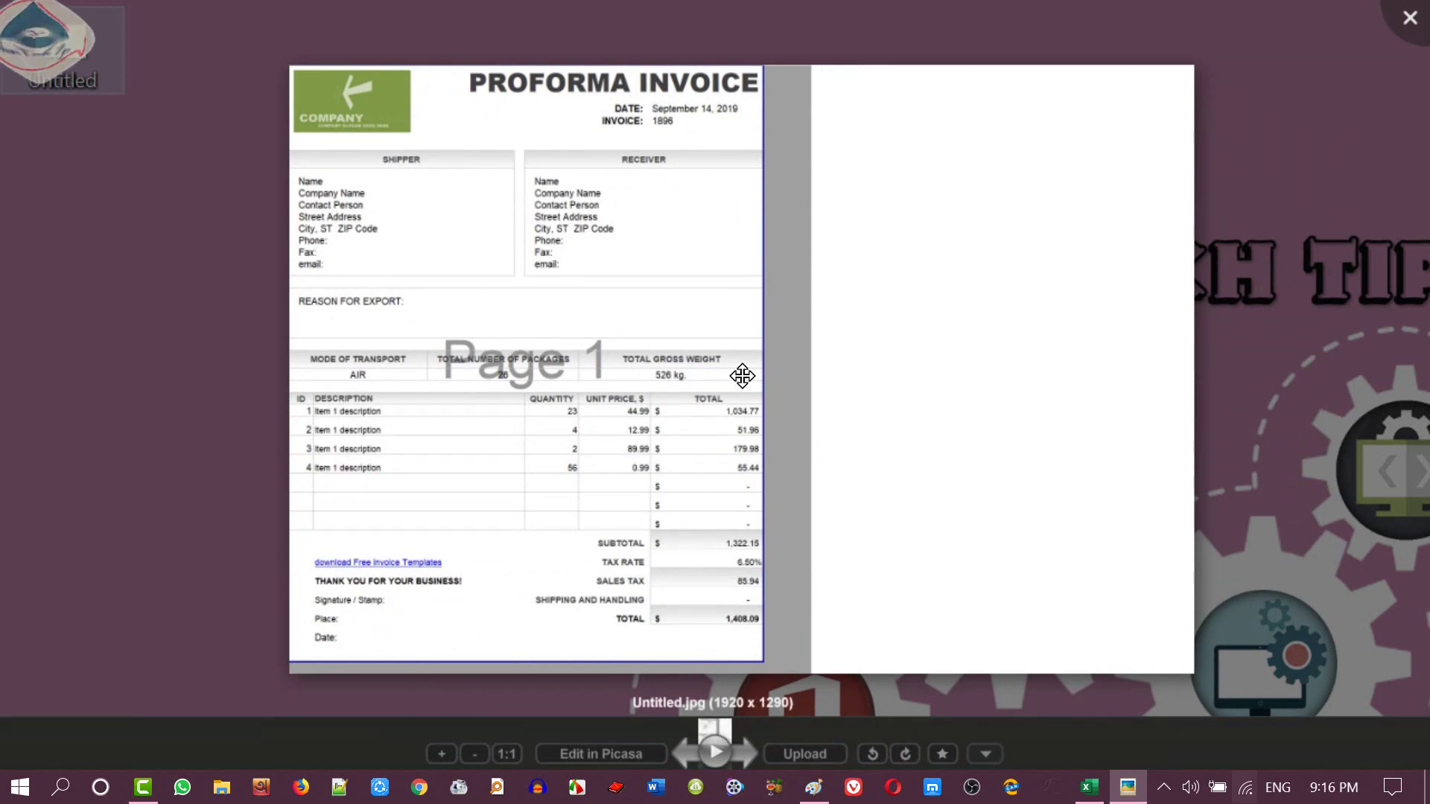
pyautogui.press('Escape')
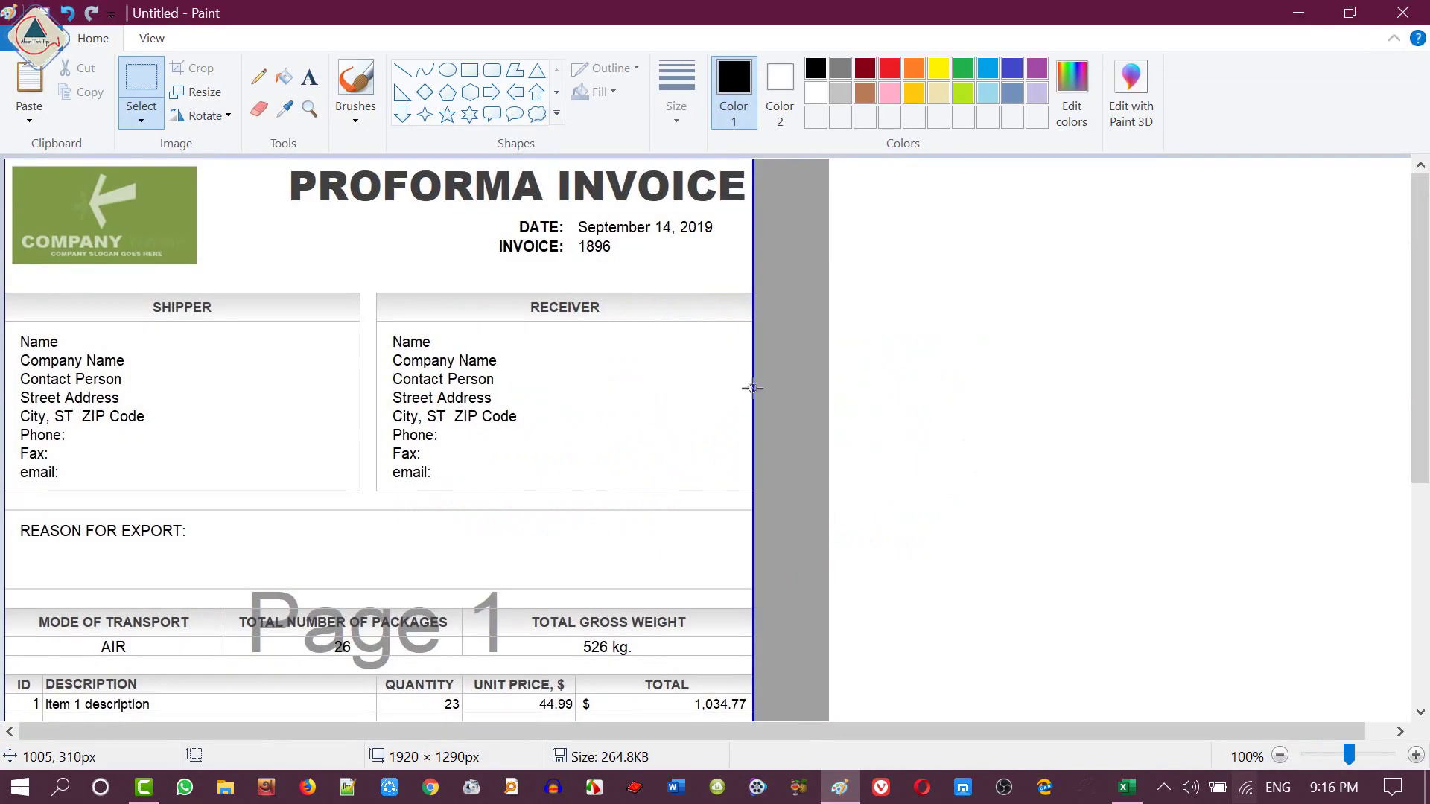
# Select just the invoice and crop the picture to 1009 × 1261 px.
pyautogui.scroll(-2, 820, 373)
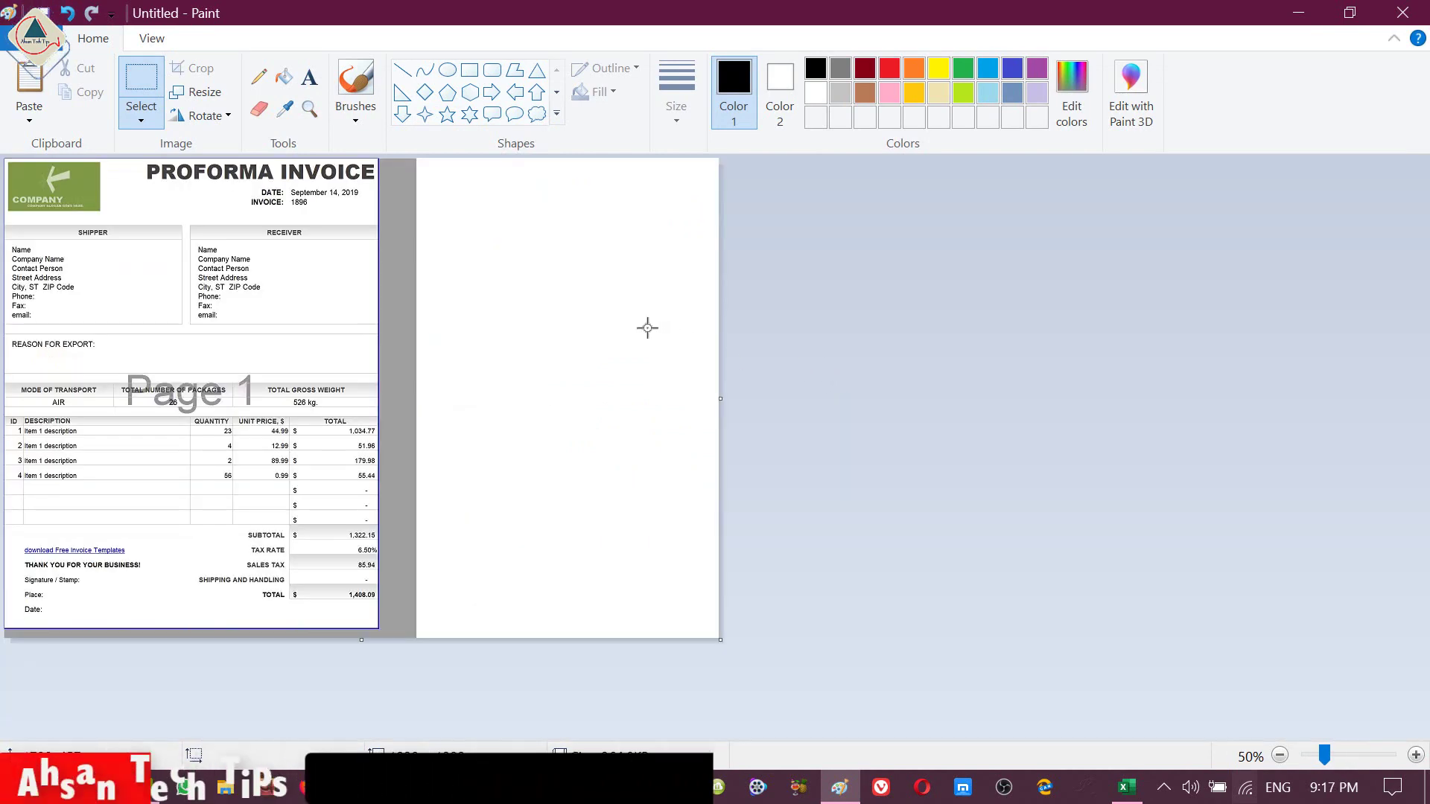
pyautogui.click(137, 89)
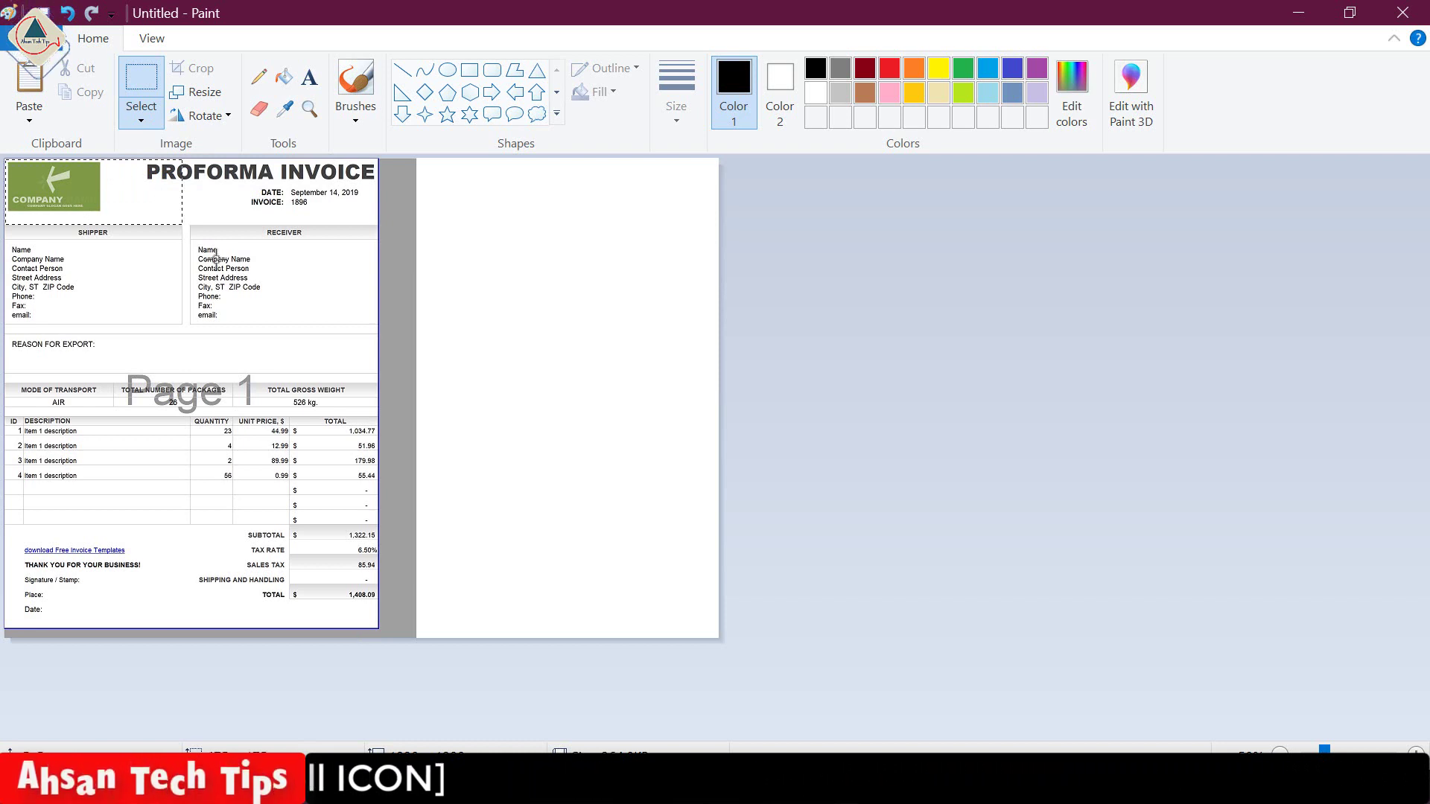
pyautogui.moveTo(5, 159); pyautogui.dragTo(399, 468)
pyautogui.moveTo(399, 635); pyautogui.dragTo(381, 629)
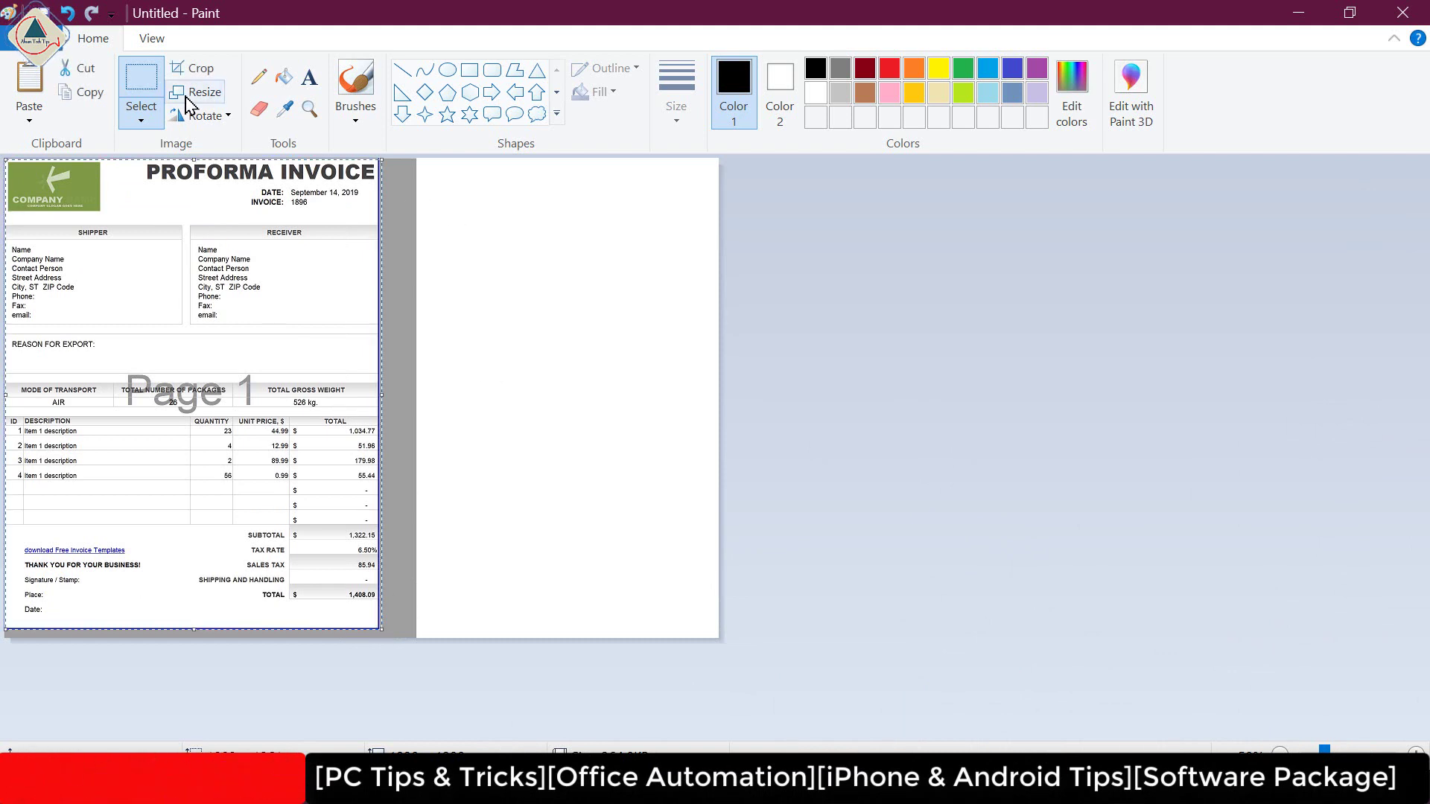
pyautogui.click(195, 68)
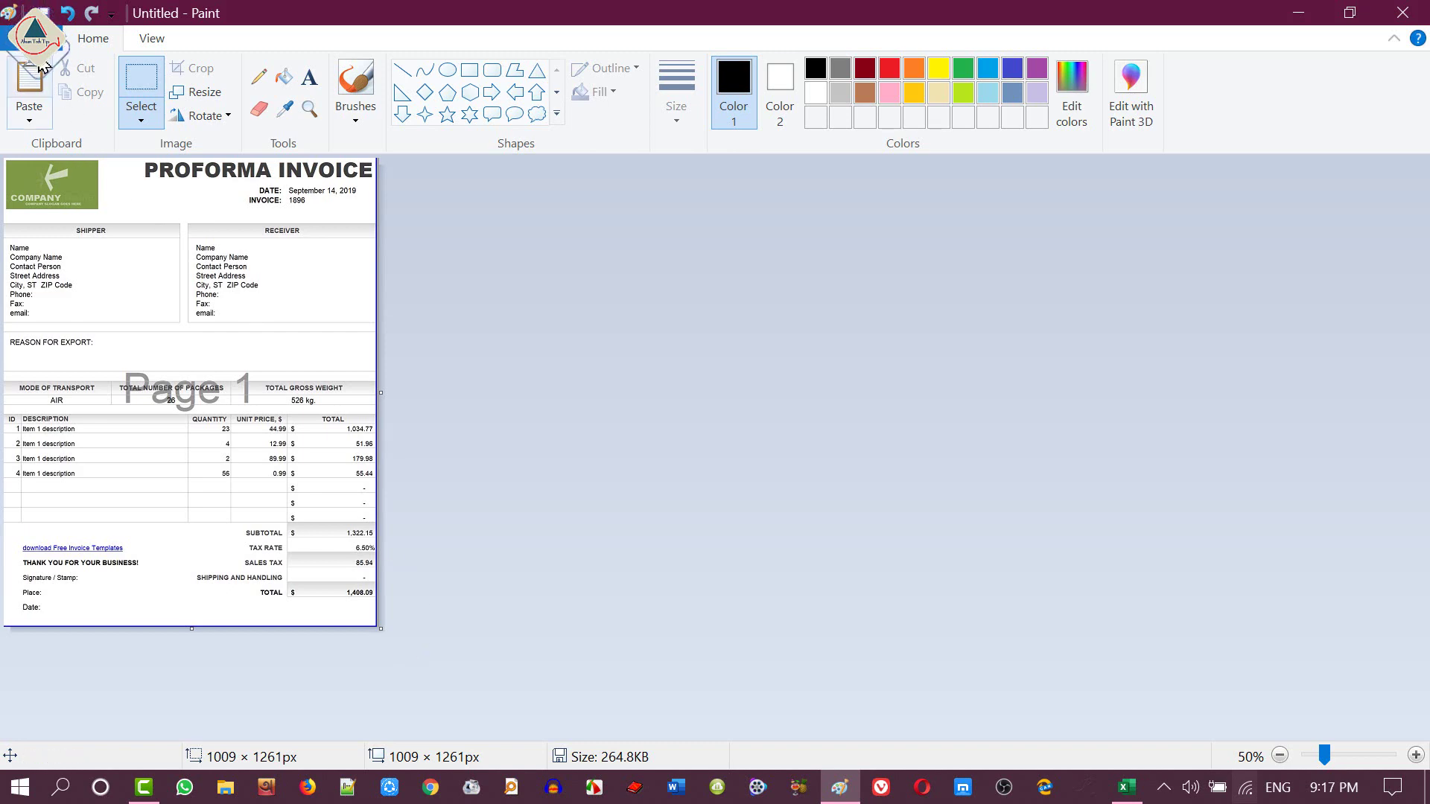
# Save the cropped invoice to the Desktop as a PNG (*.png) file.
pyautogui.click(36, 39)
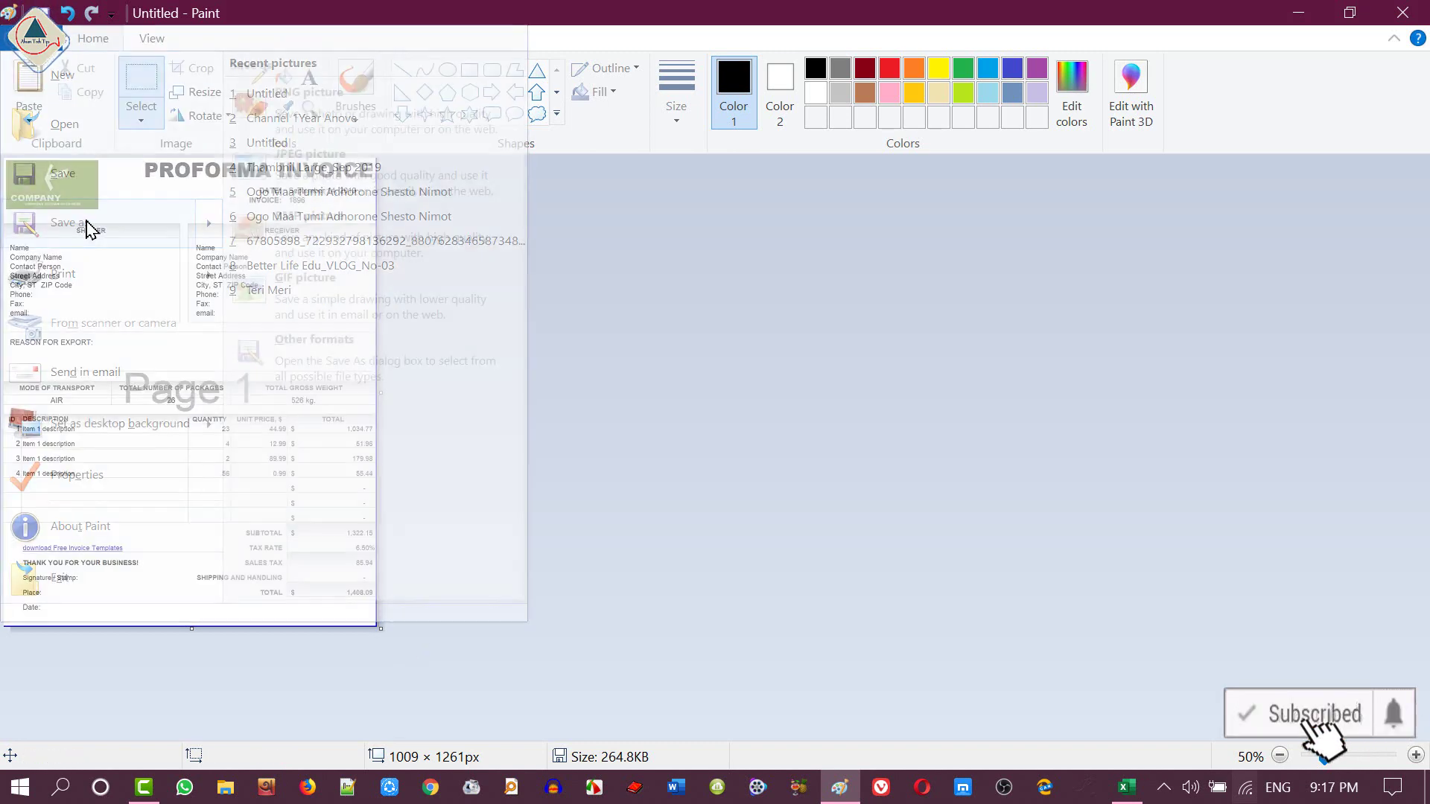
pyautogui.click(88, 227)
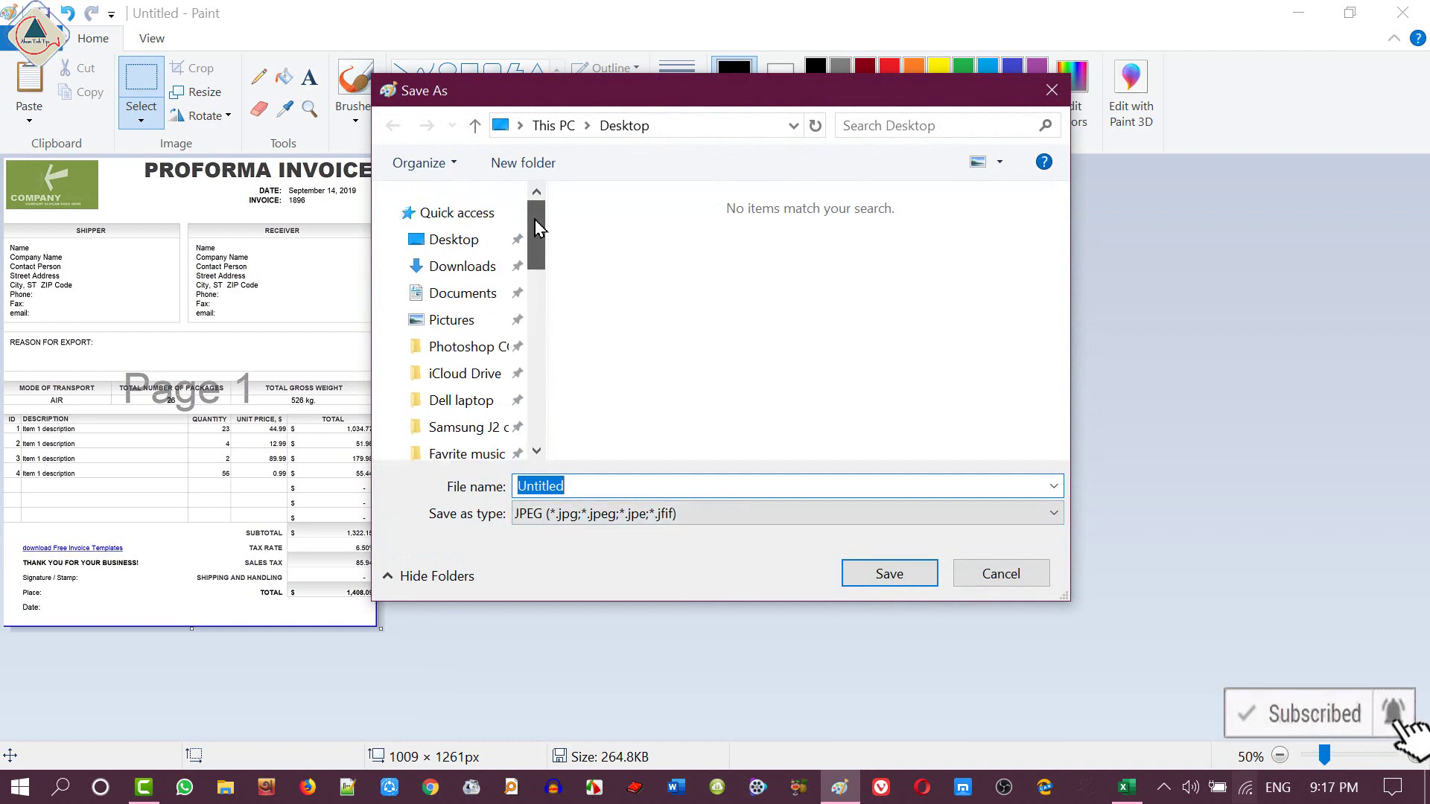
pyautogui.click(460, 242)
pyautogui.click(1015, 517)
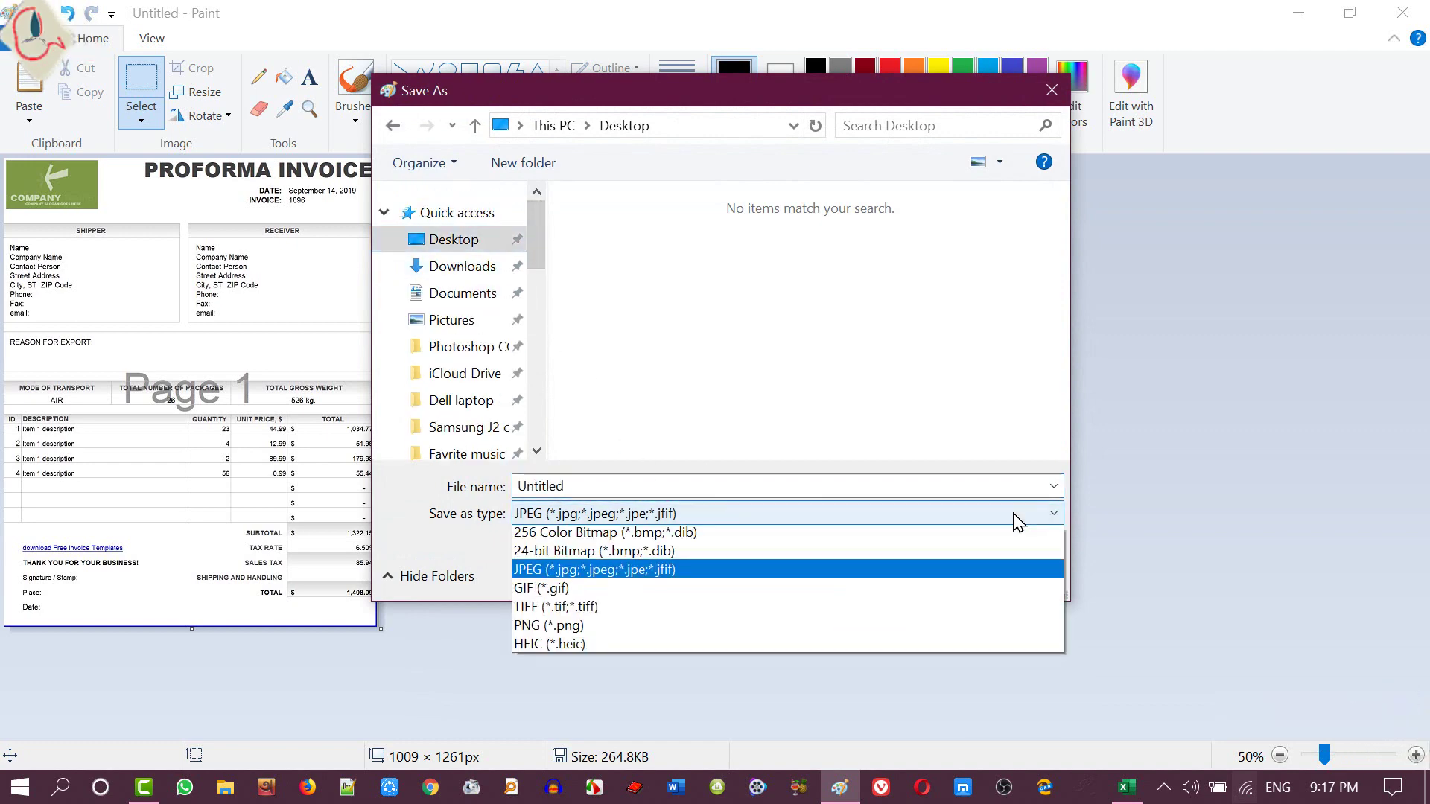
pyautogui.click(605, 667)
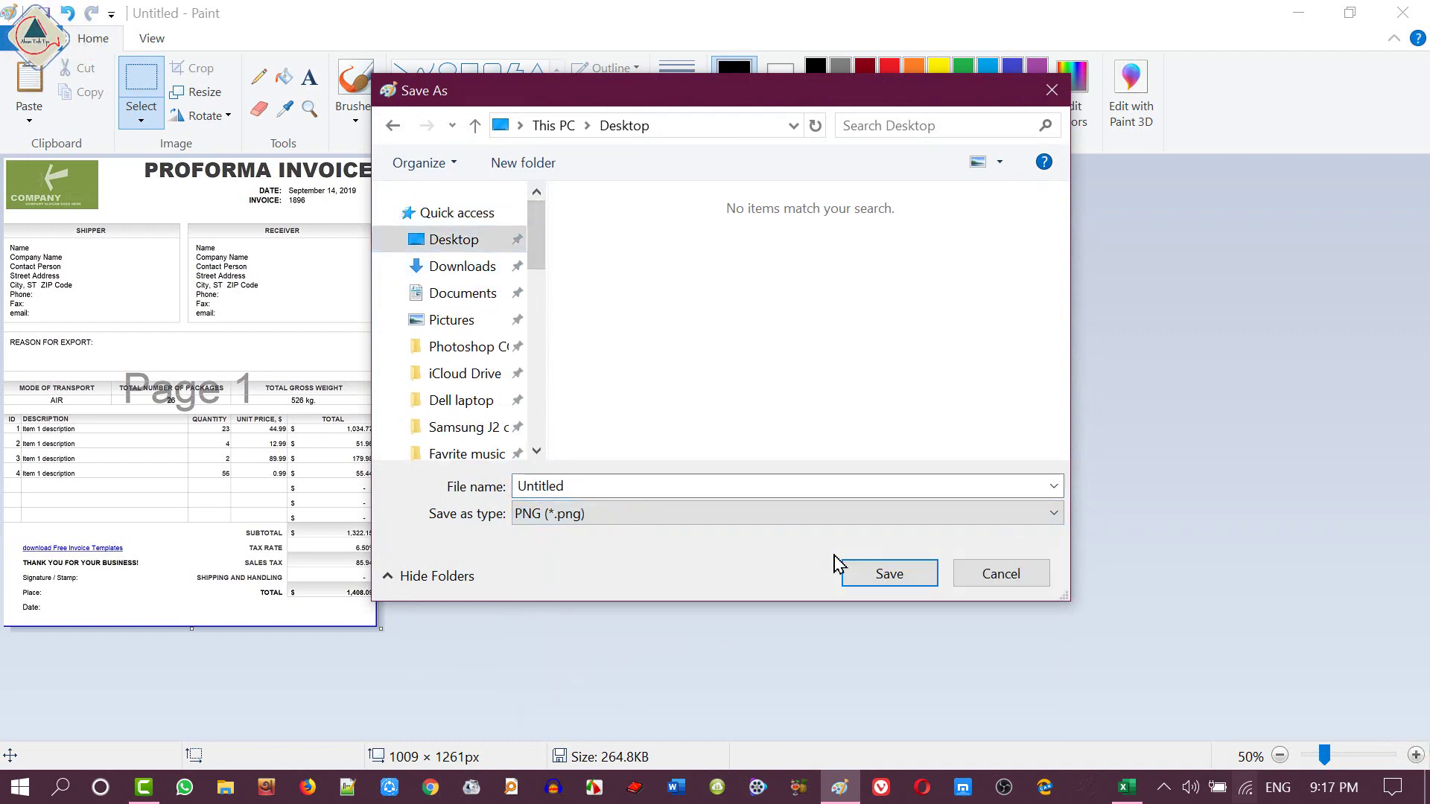
pyautogui.click(890, 575)
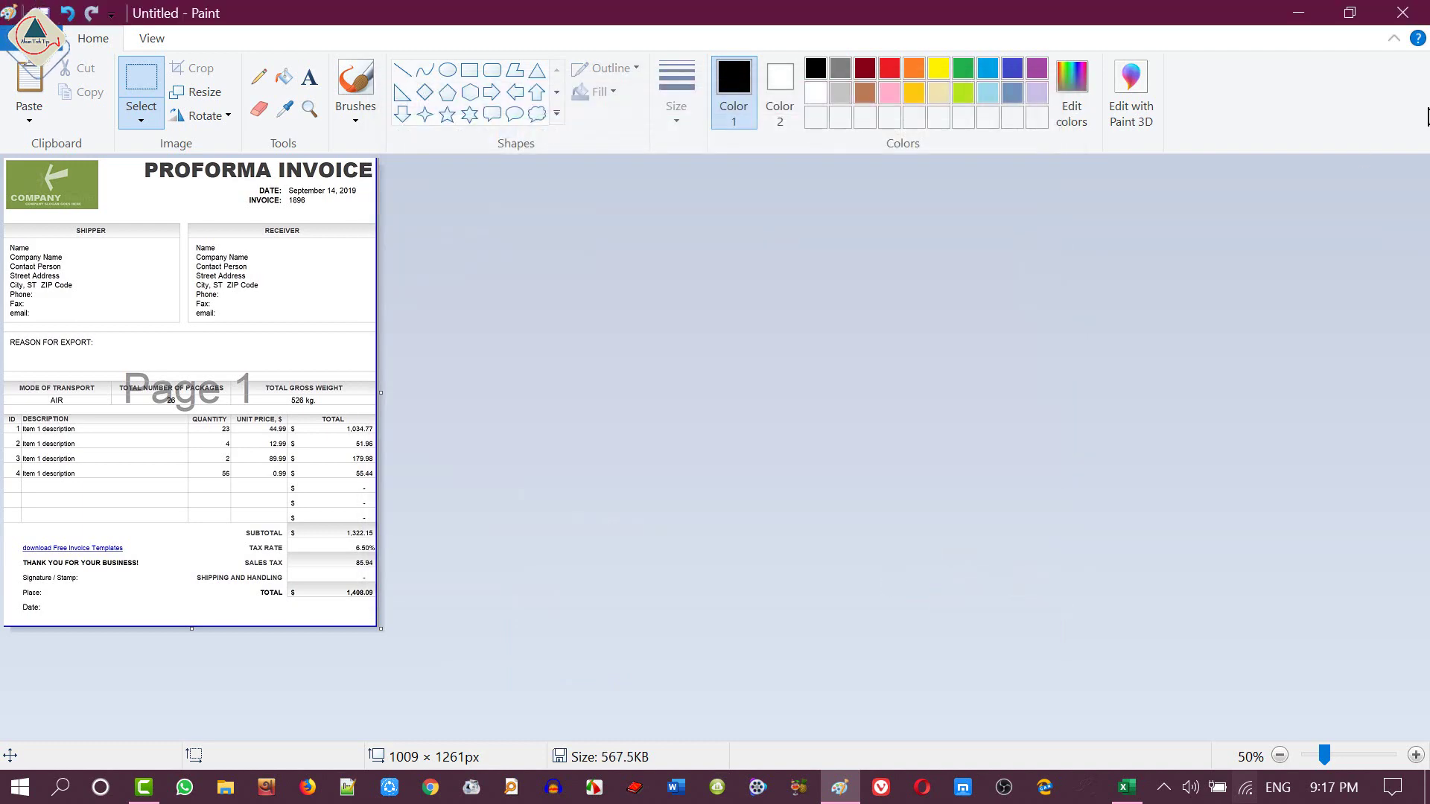
# Minimize Paint and preview the saved Untitled PNG in Picasa Photo Viewer, zooming in and out.
pyautogui.click(1298, 12)
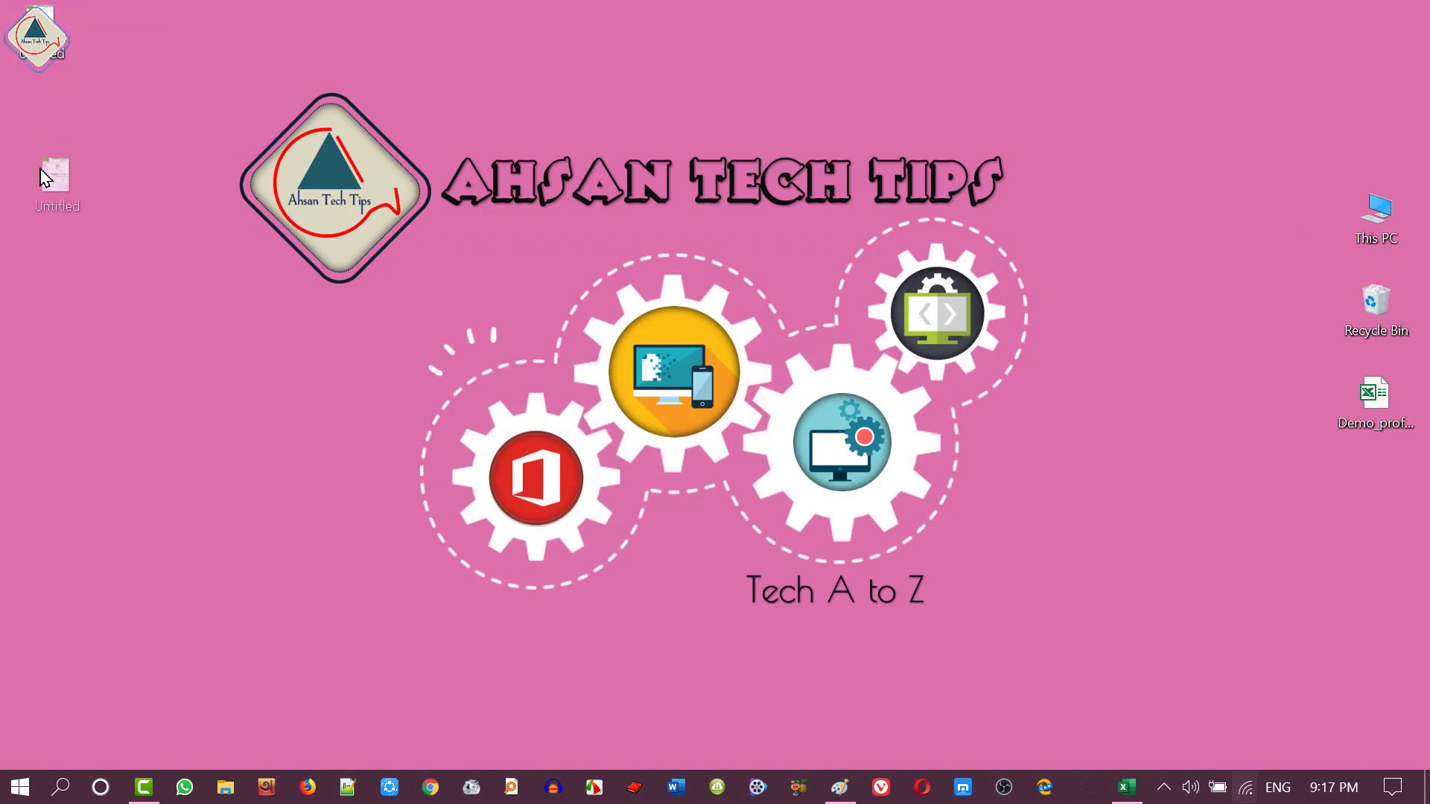
pyautogui.doubleClick(44, 178)
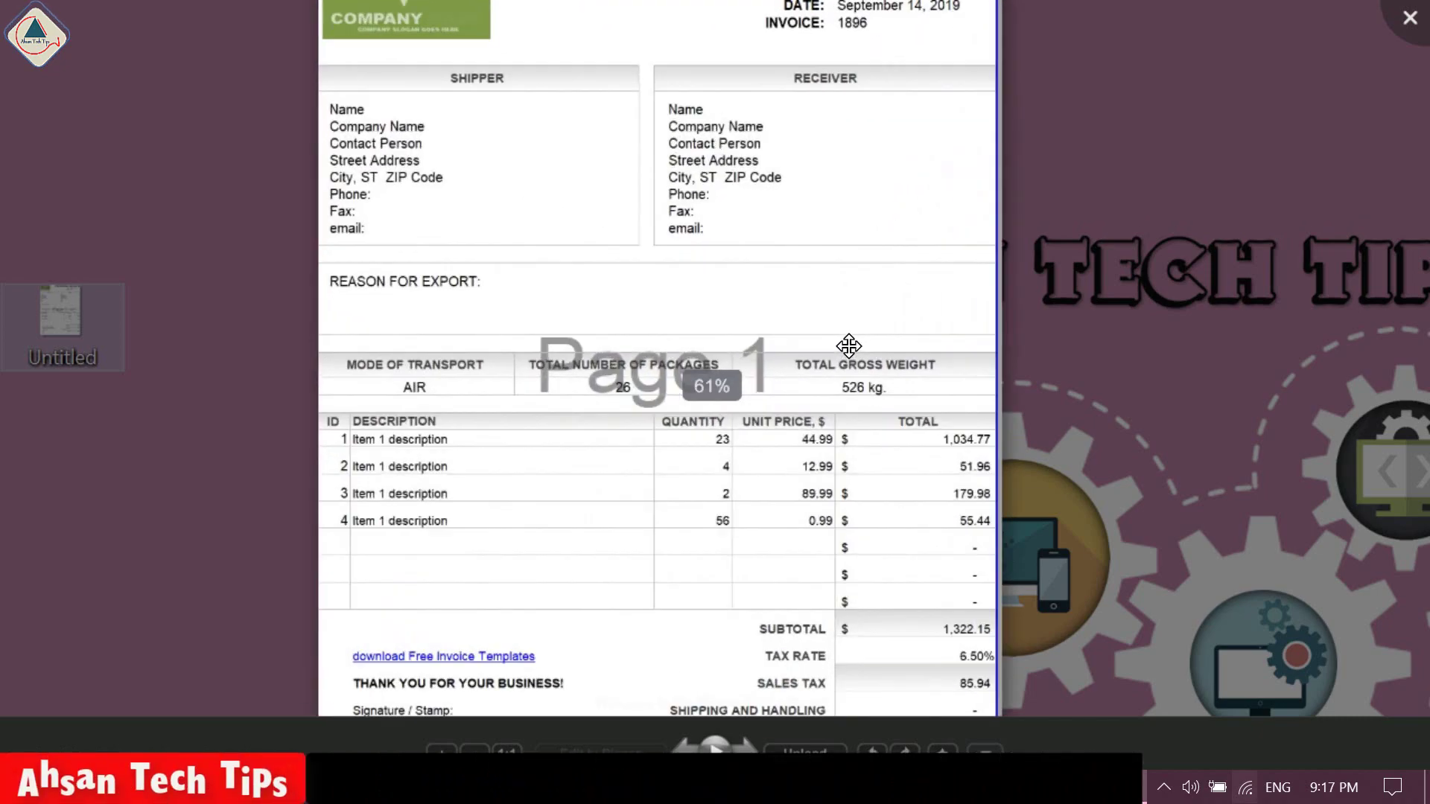
pyautogui.scroll(4, 849, 345)
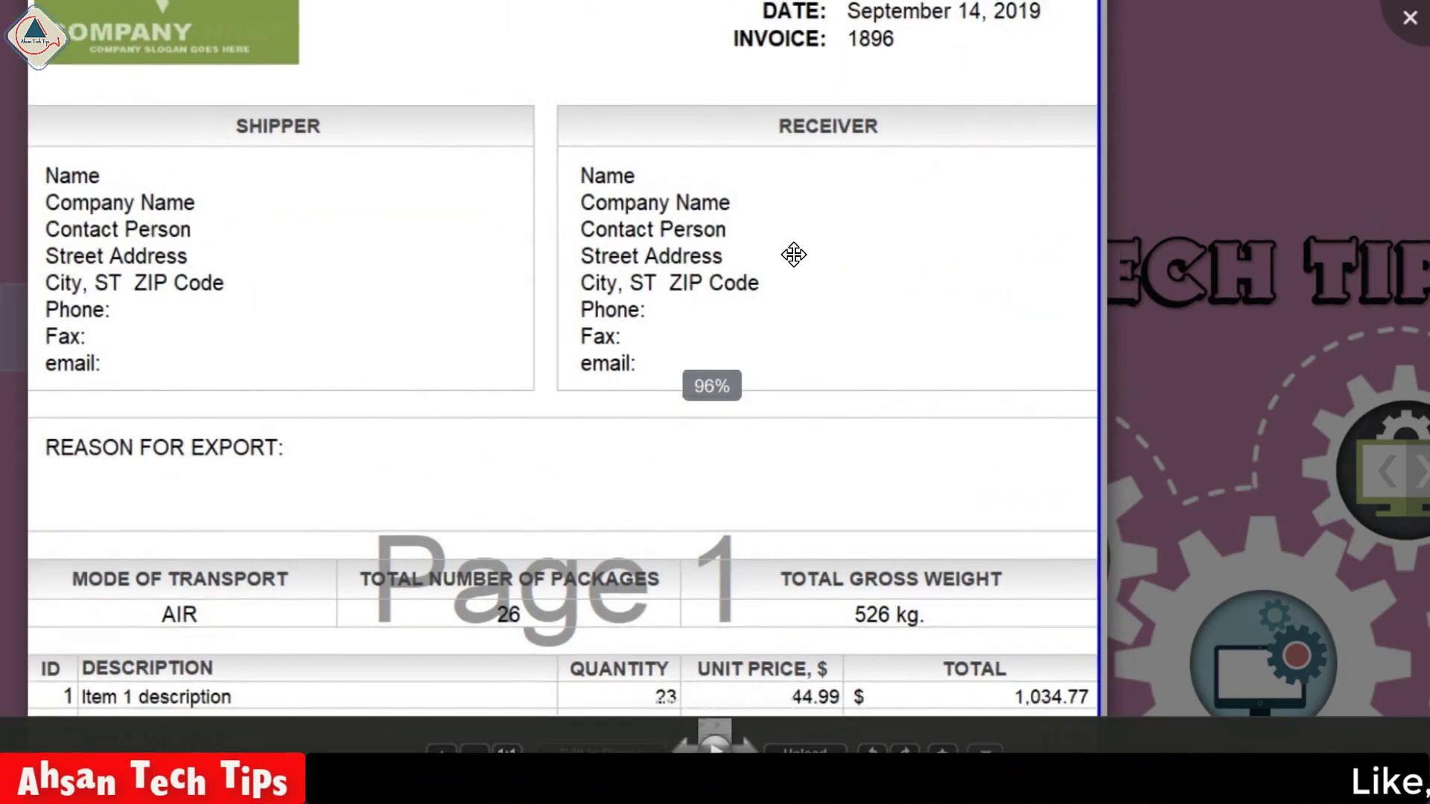
pyautogui.scroll(-4, 794, 255)
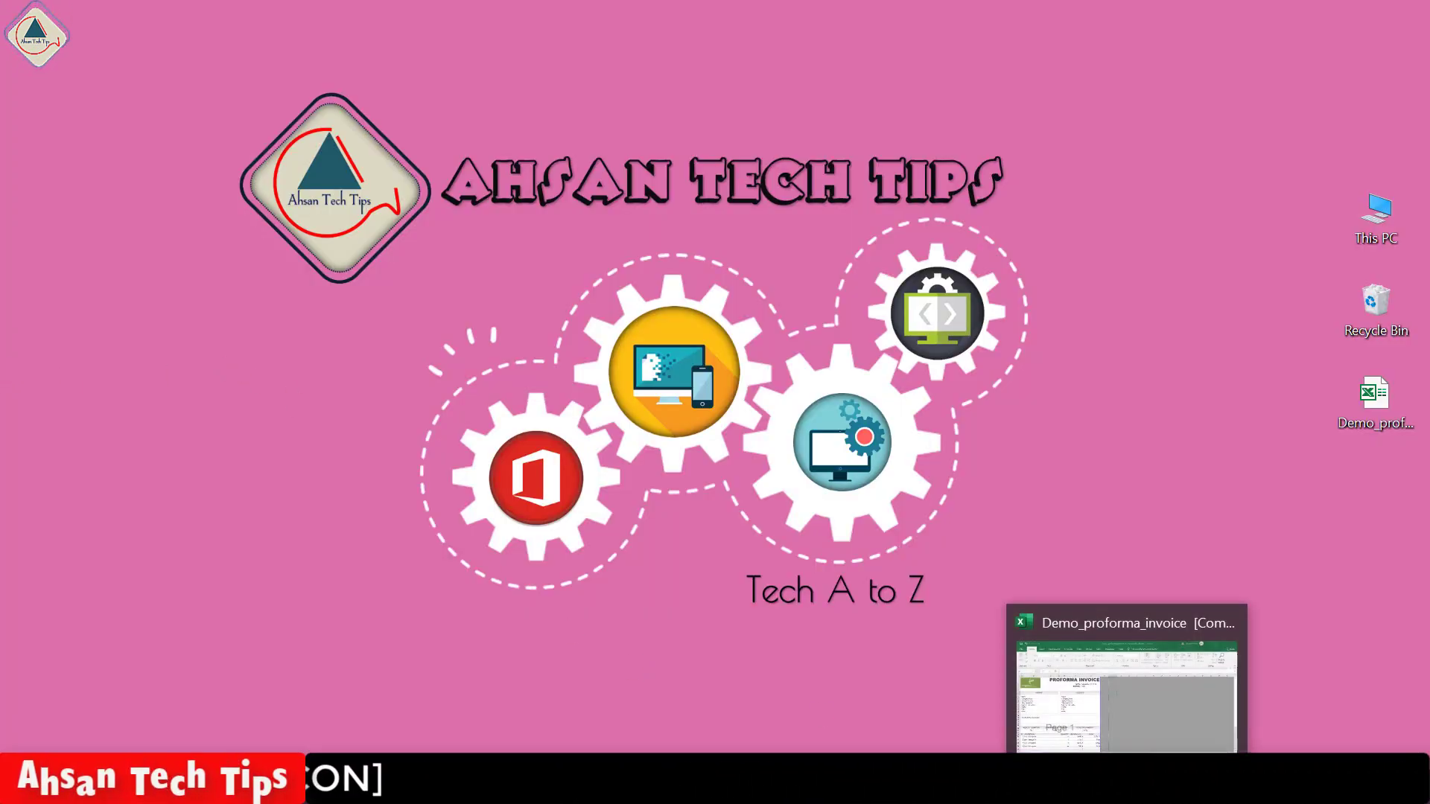
# Return to Excel and open Save As > Browse in the Desktop folder with the file-type list shown.
pyautogui.click(1126, 788)
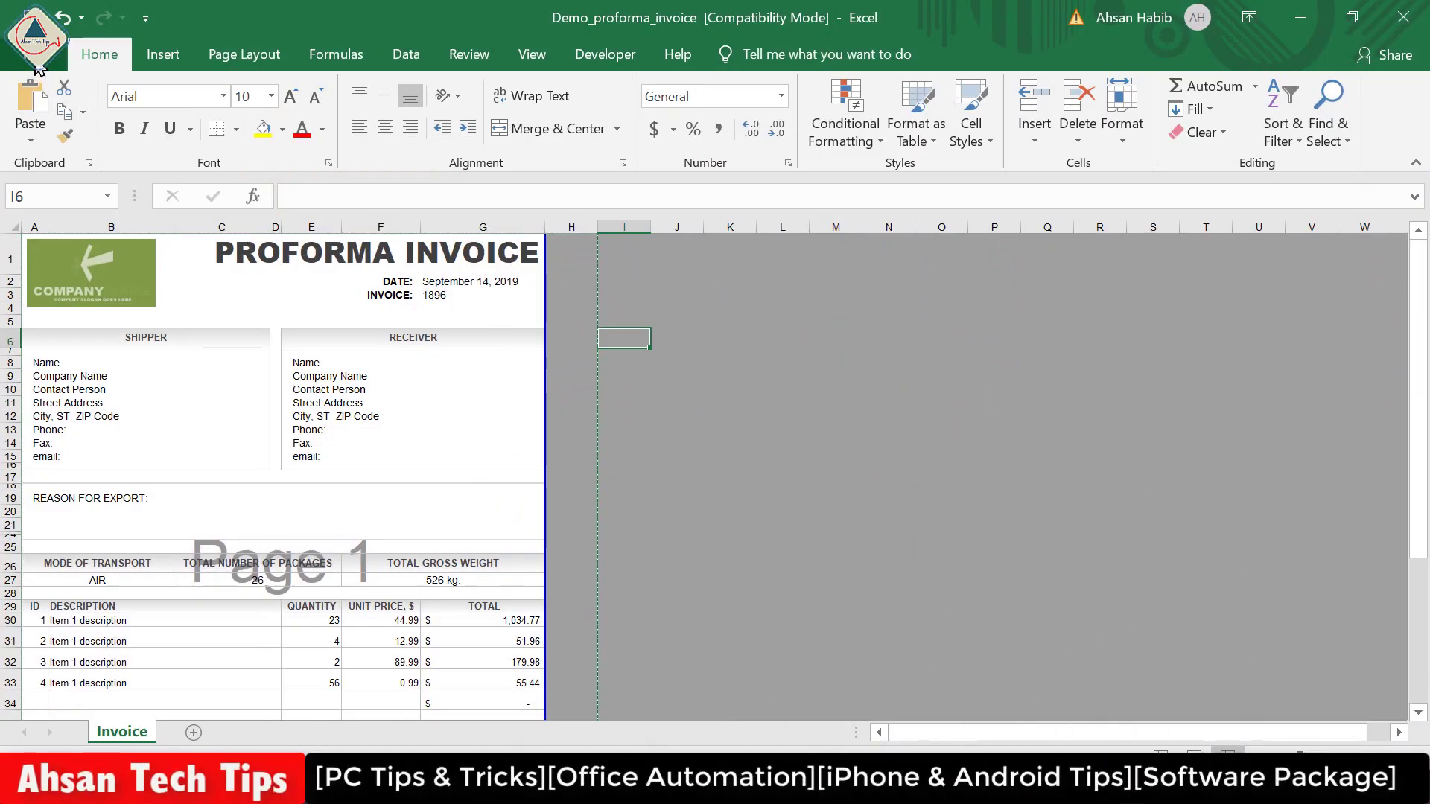
pyautogui.click(37, 61)
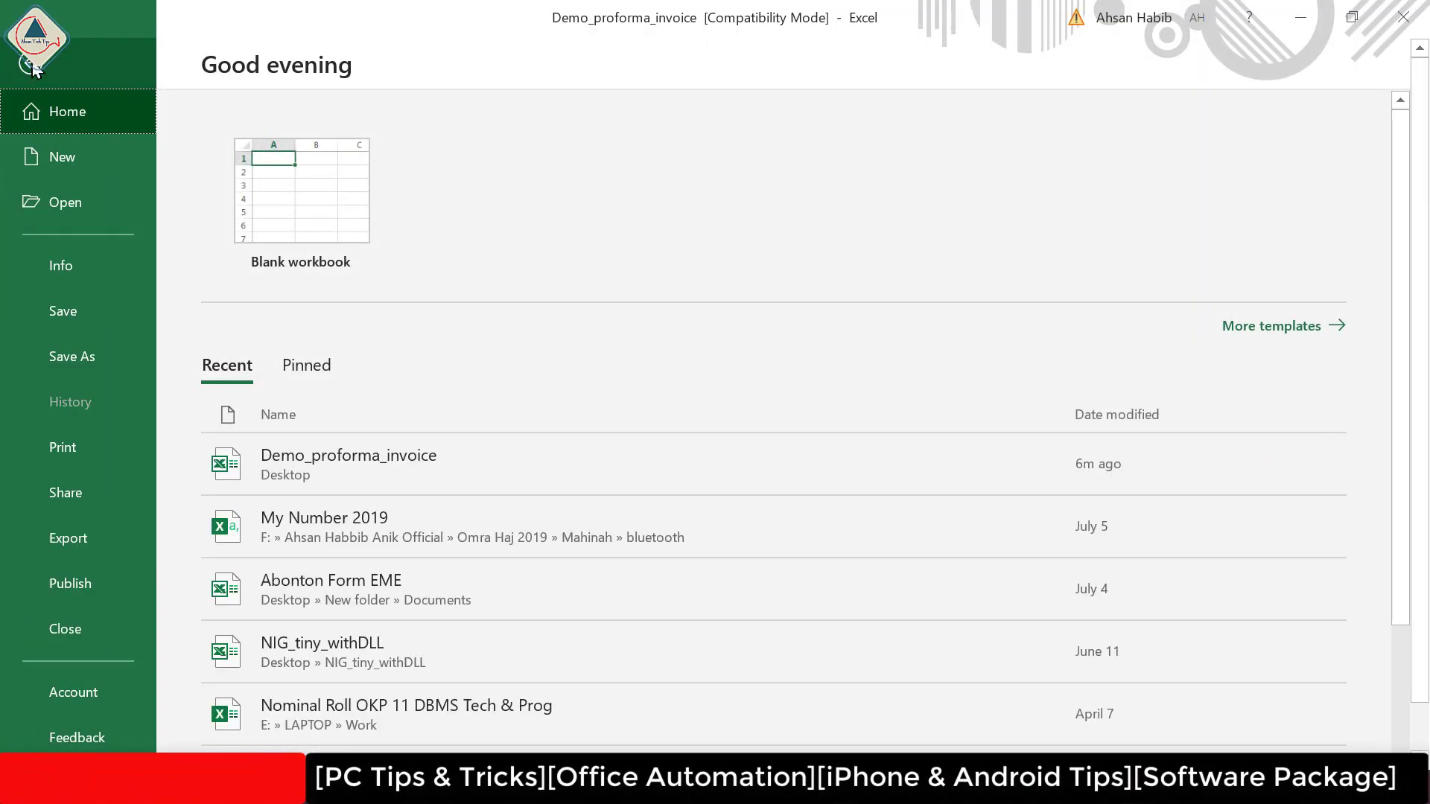
pyautogui.click(93, 363)
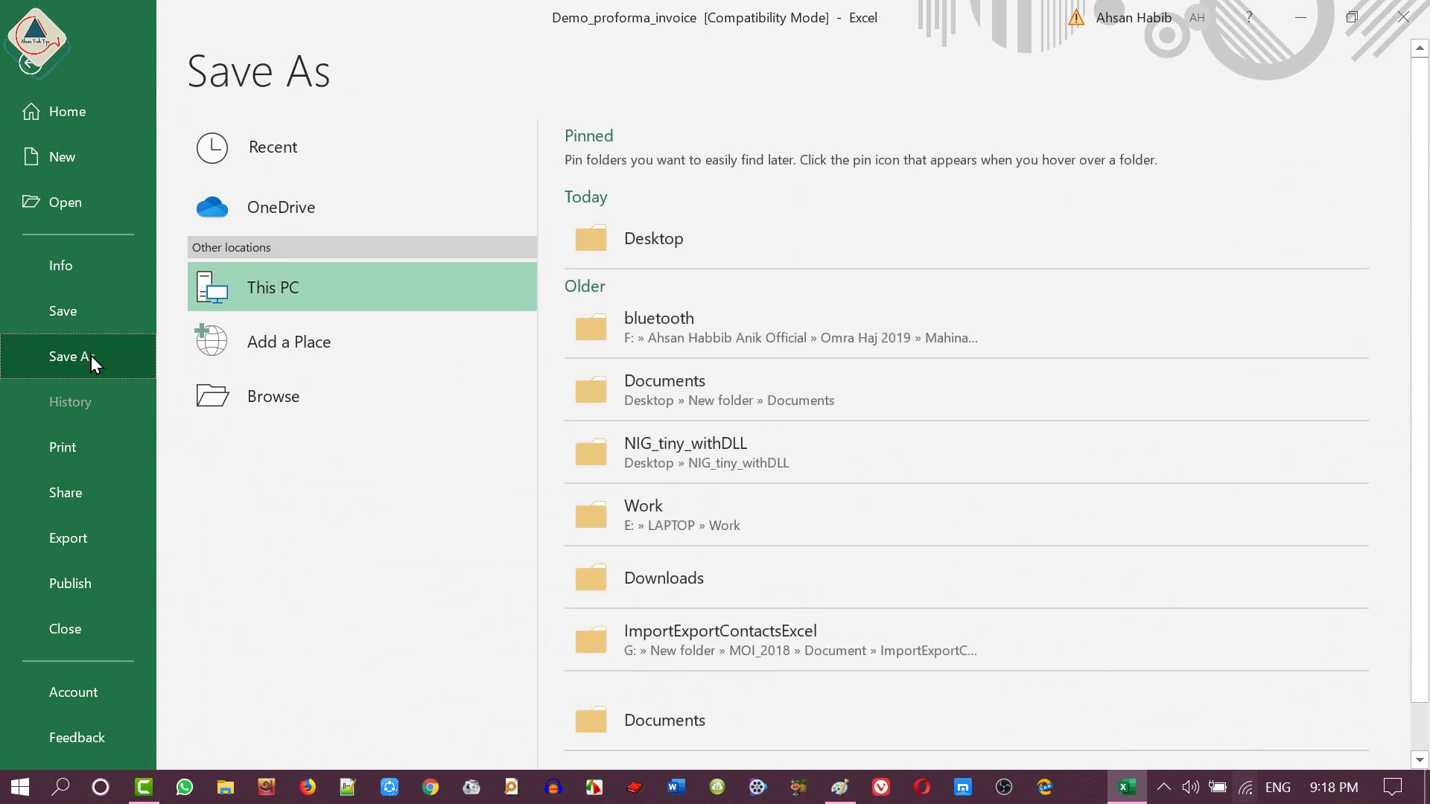
pyautogui.click(326, 408)
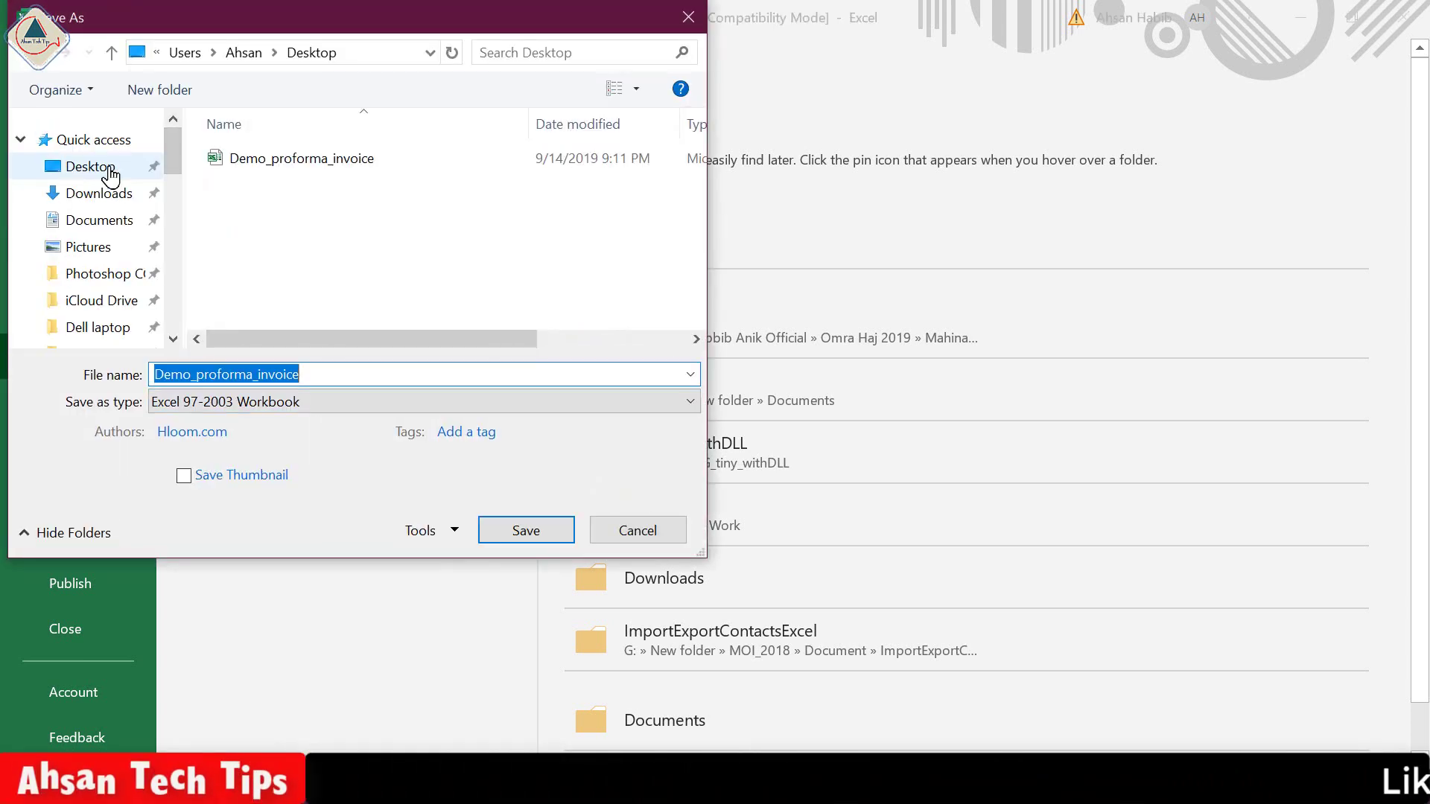
pyautogui.click(120, 179)
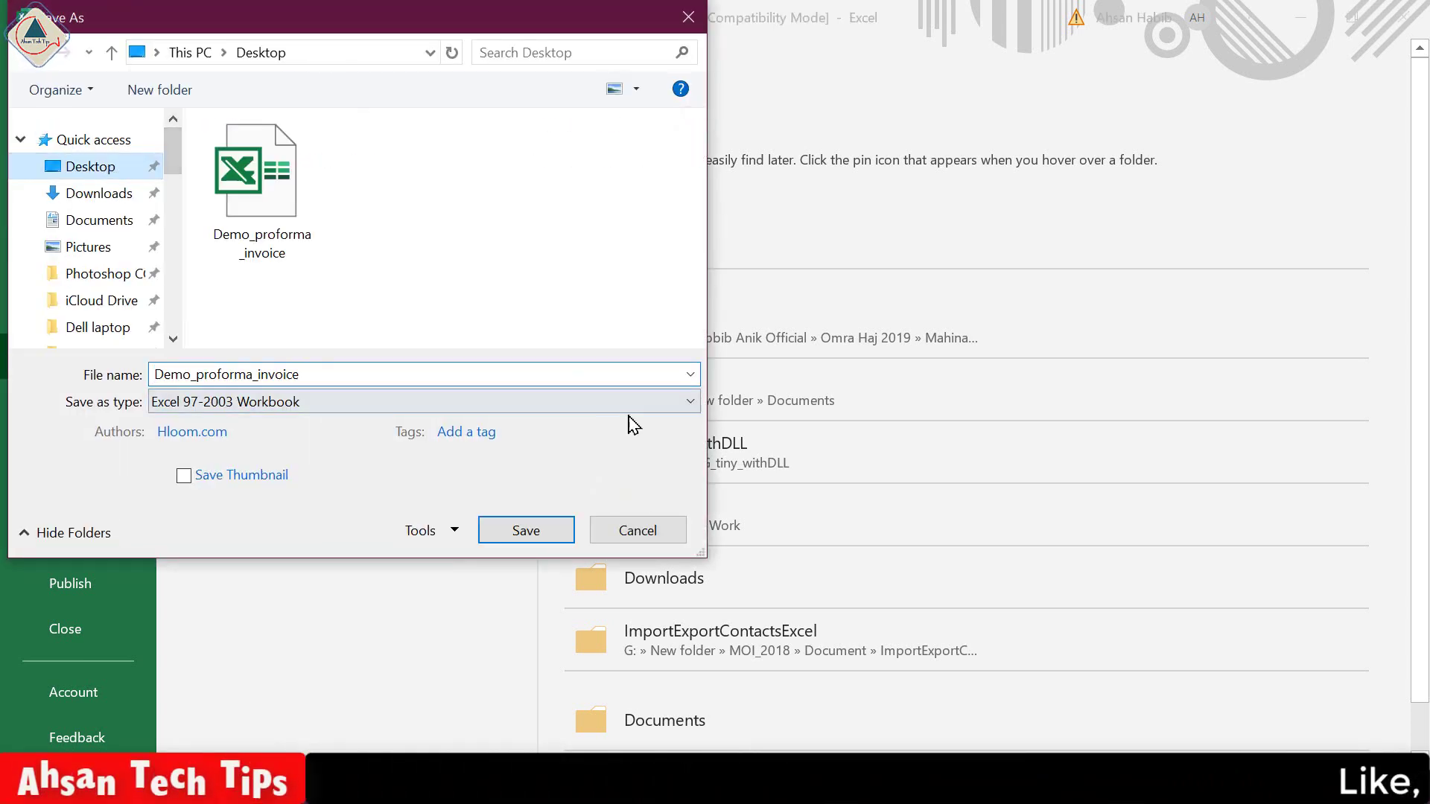
pyautogui.click(679, 411)
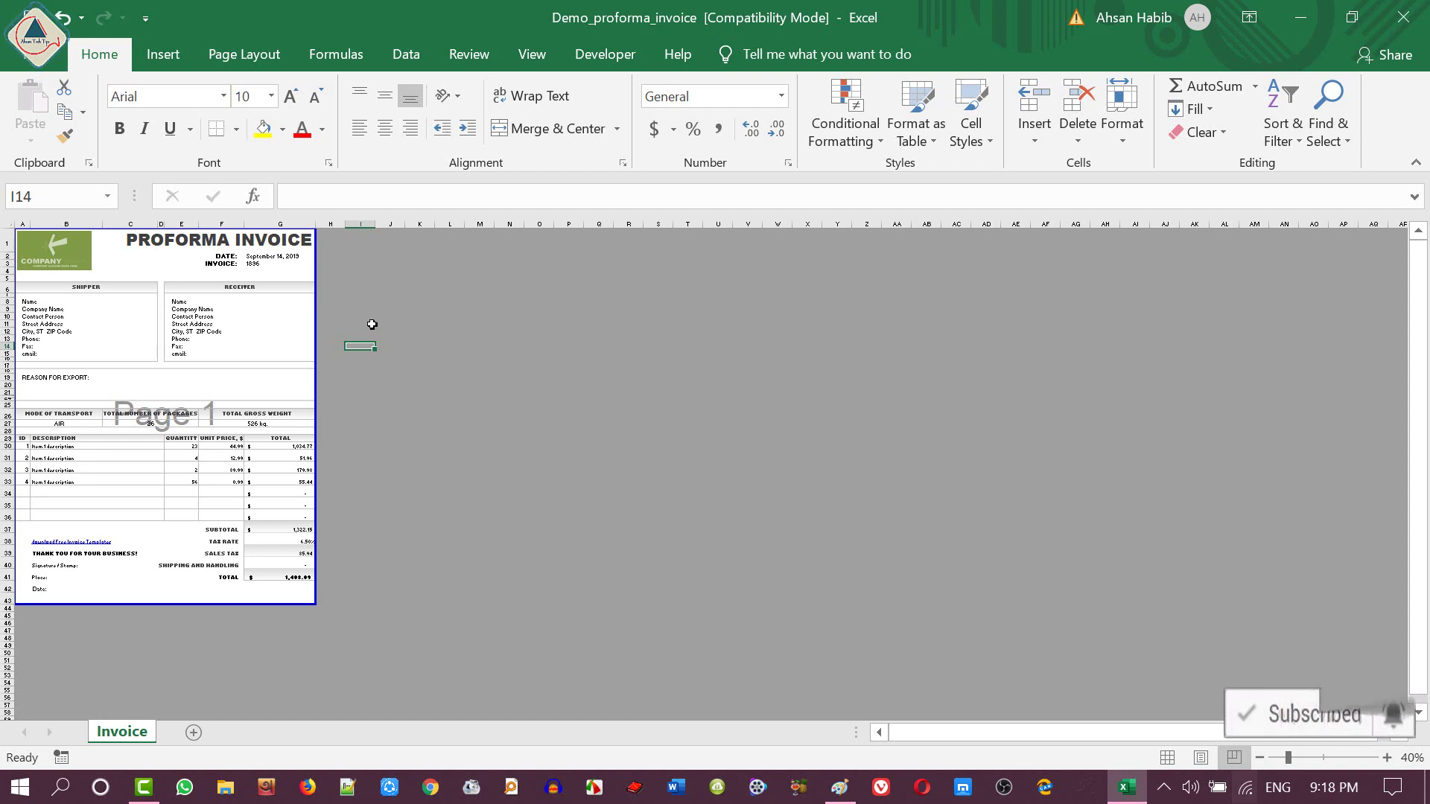
# Capture a full-screen screenshot of the whole invoice sheet with PrtSc.
pyautogui.press('Print')
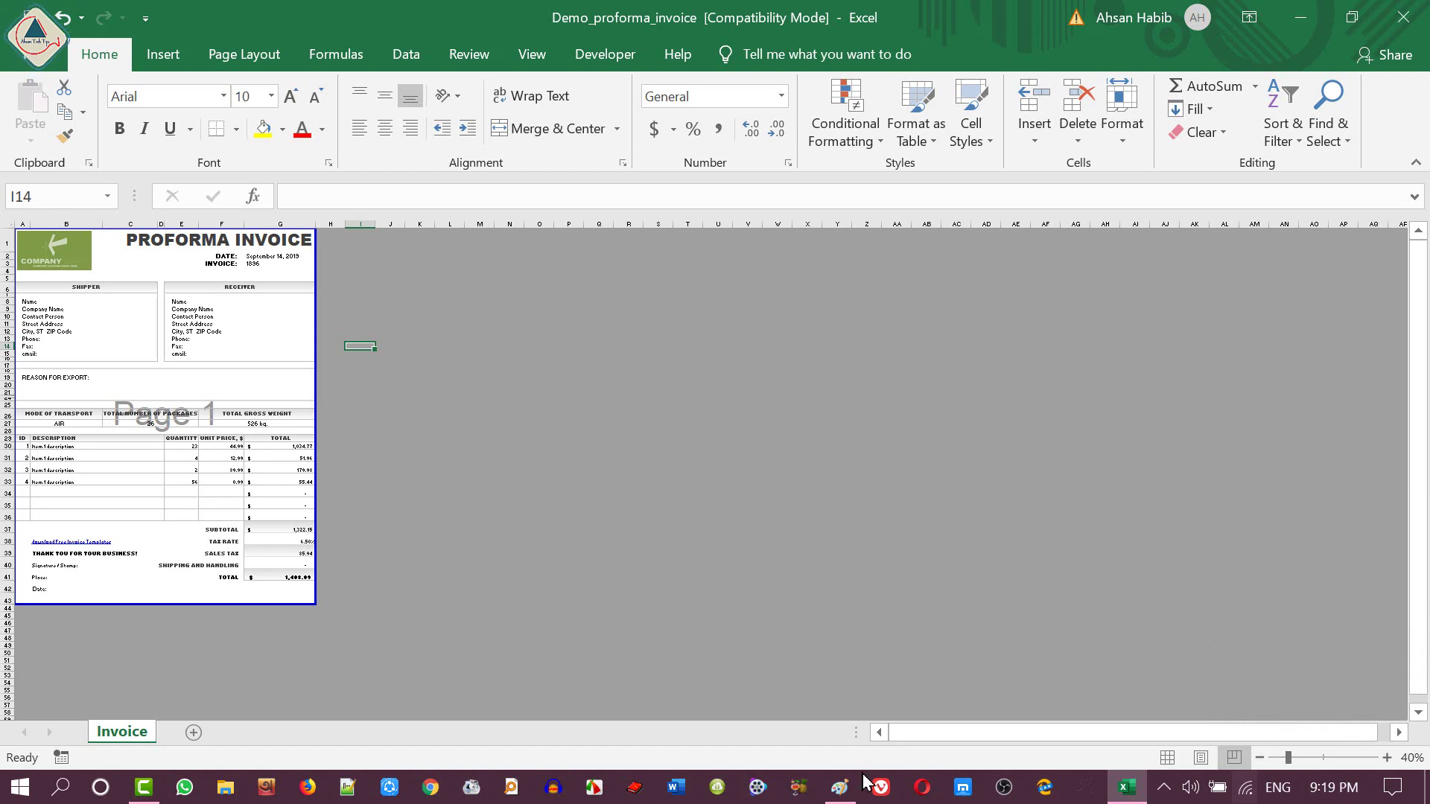
# Paste the new Excel screenshot onto the Paint canvas.
pyautogui.click(841, 787)
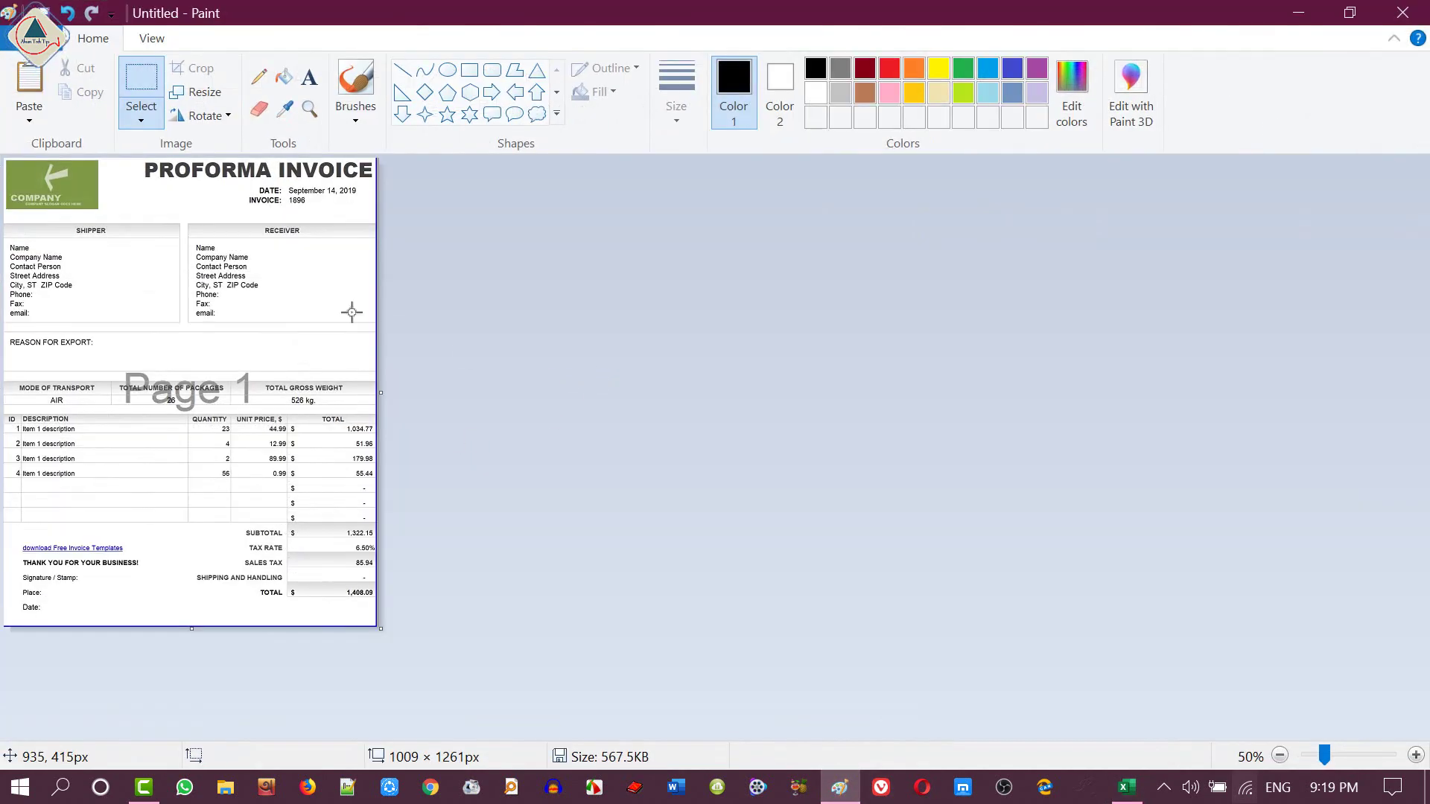
pyautogui.hotkey('ctrl', 'v')
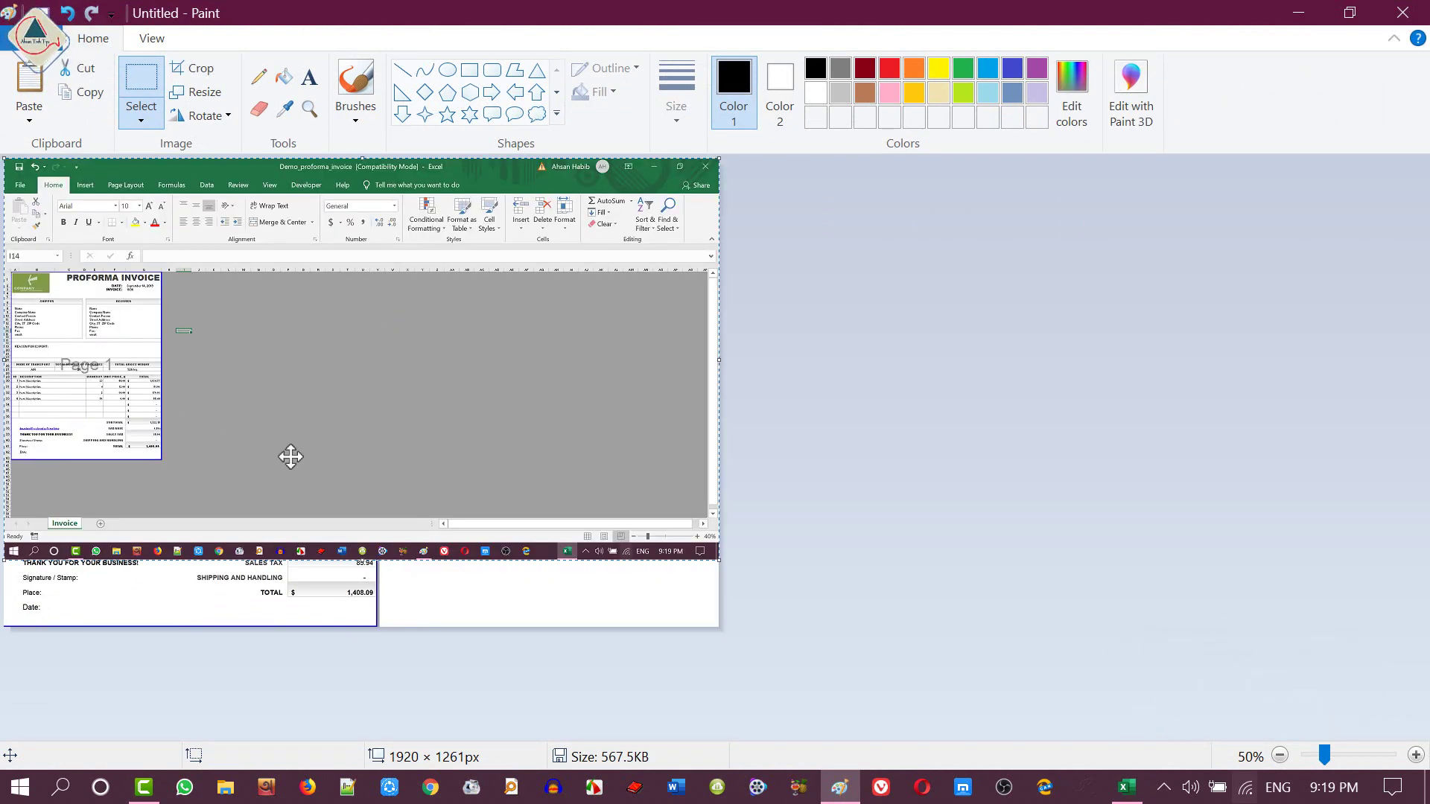
pyautogui.scroll(1, 280, 415)
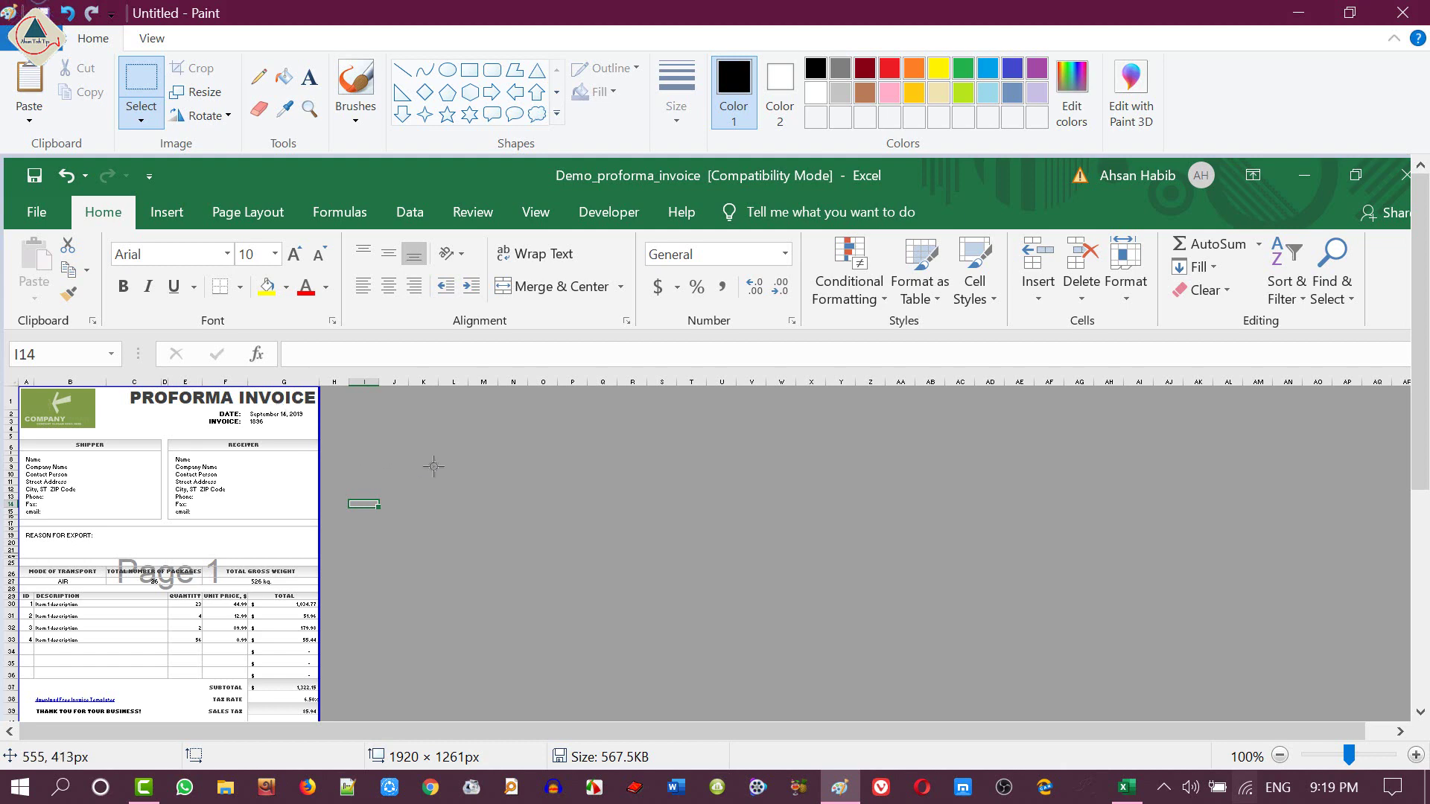
pyautogui.scroll(-5, 424, 465)
pyautogui.scroll(3, 323, 349)
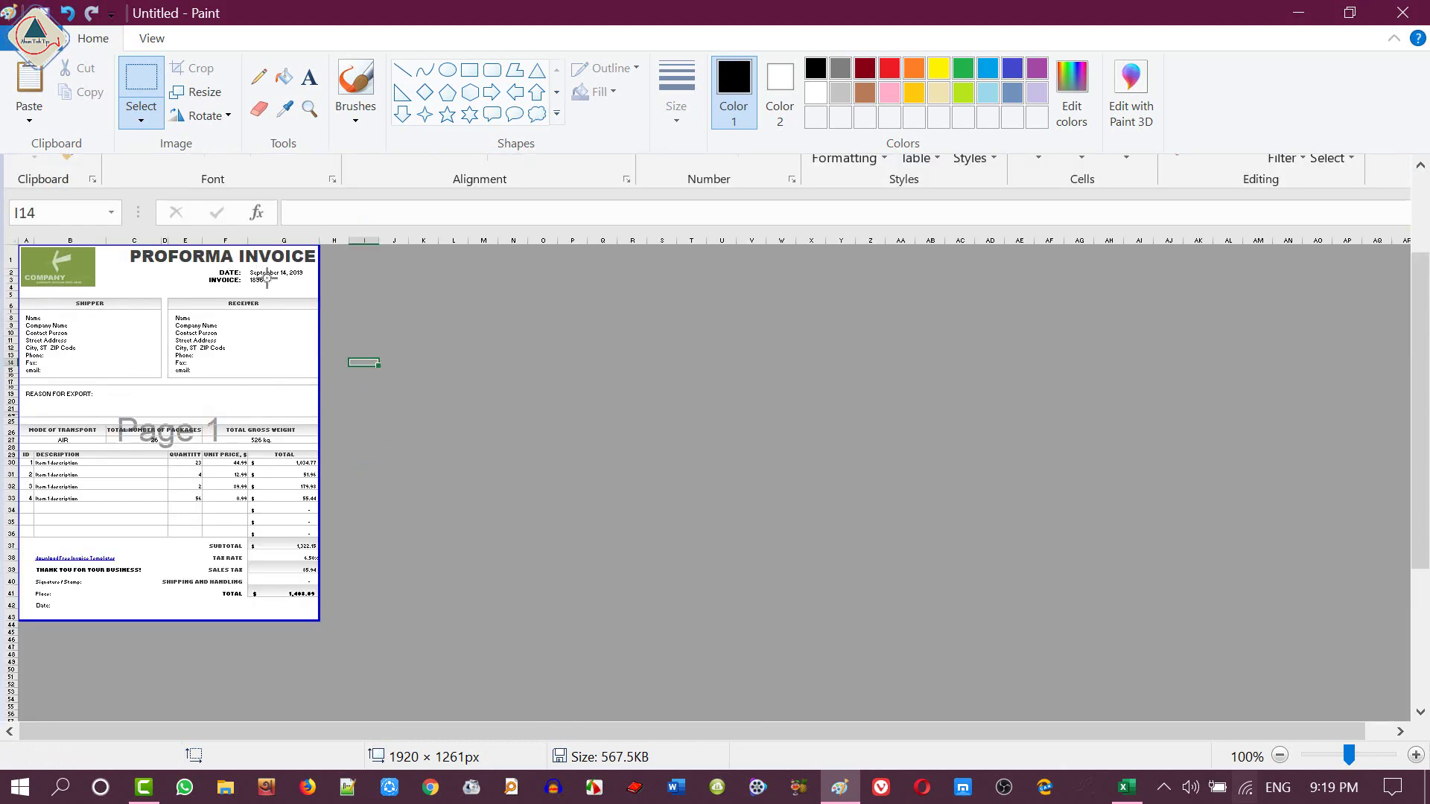
# Crop the canvas down to just the proforma invoice with a rectangular selection.
pyautogui.click(137, 88)
pyautogui.moveTo(15, 248); pyautogui.dragTo(333, 622)
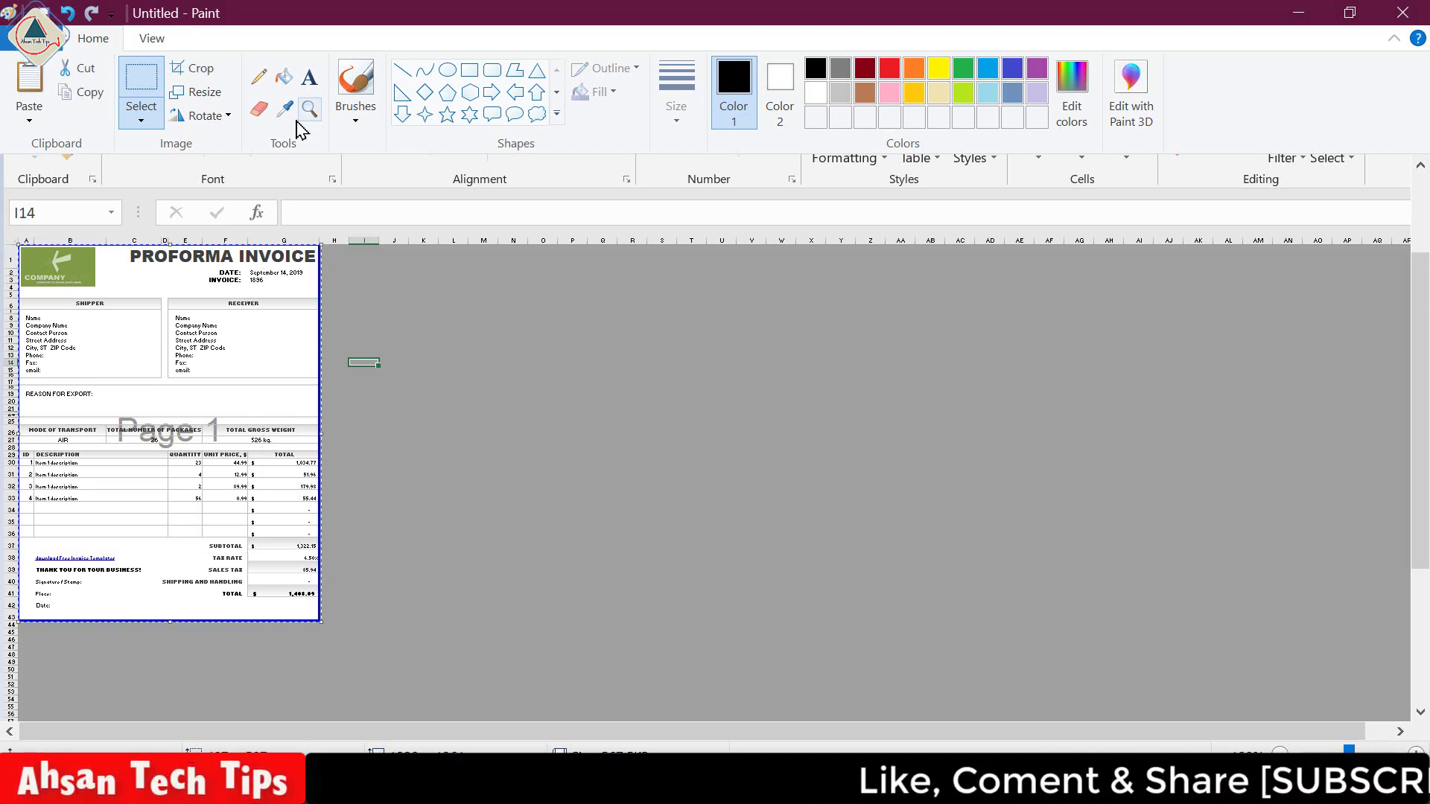
pyautogui.click(194, 68)
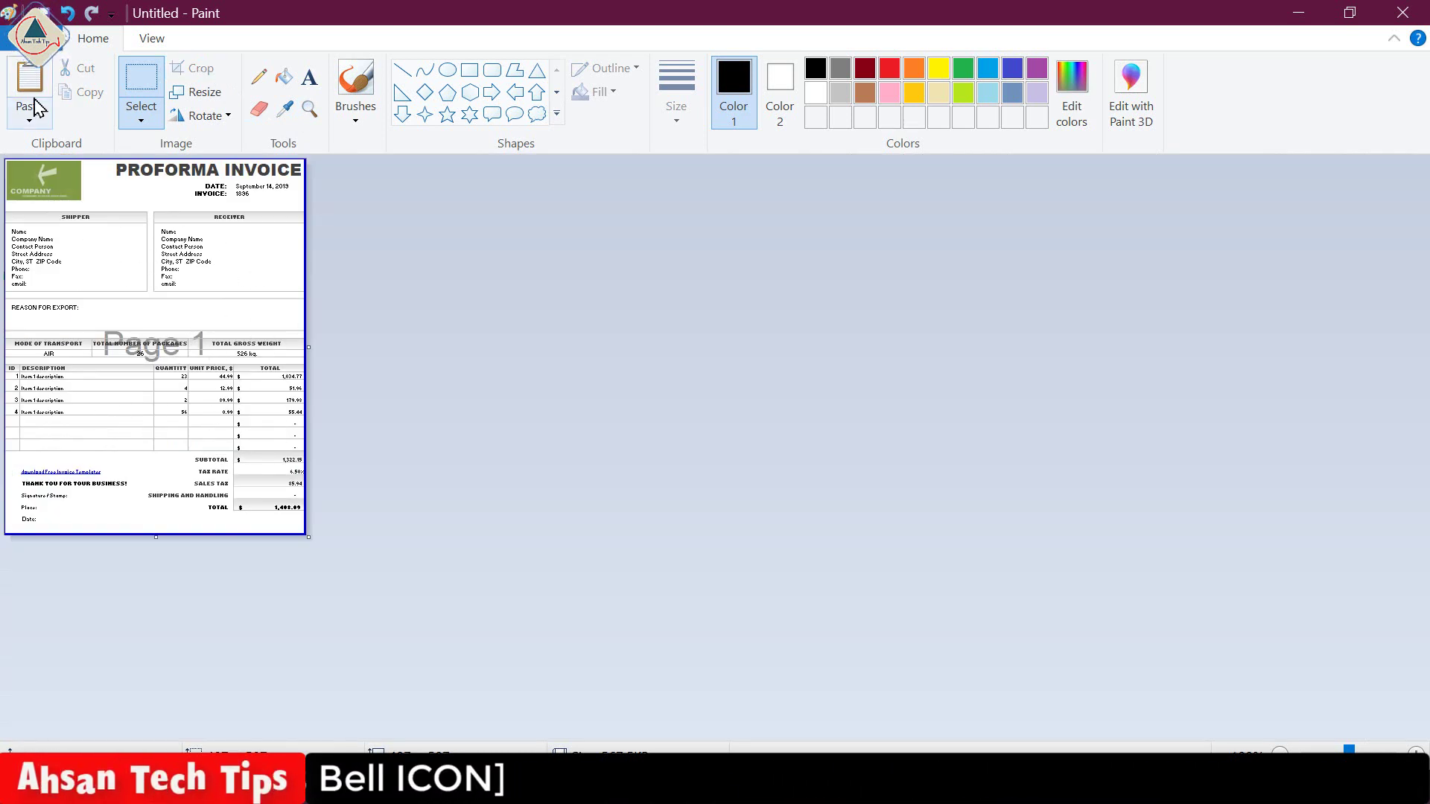
# Save the cropped invoice on the Desktop as PNG '01', then close Paint and minimize Excel.
pyautogui.click(19, 38)
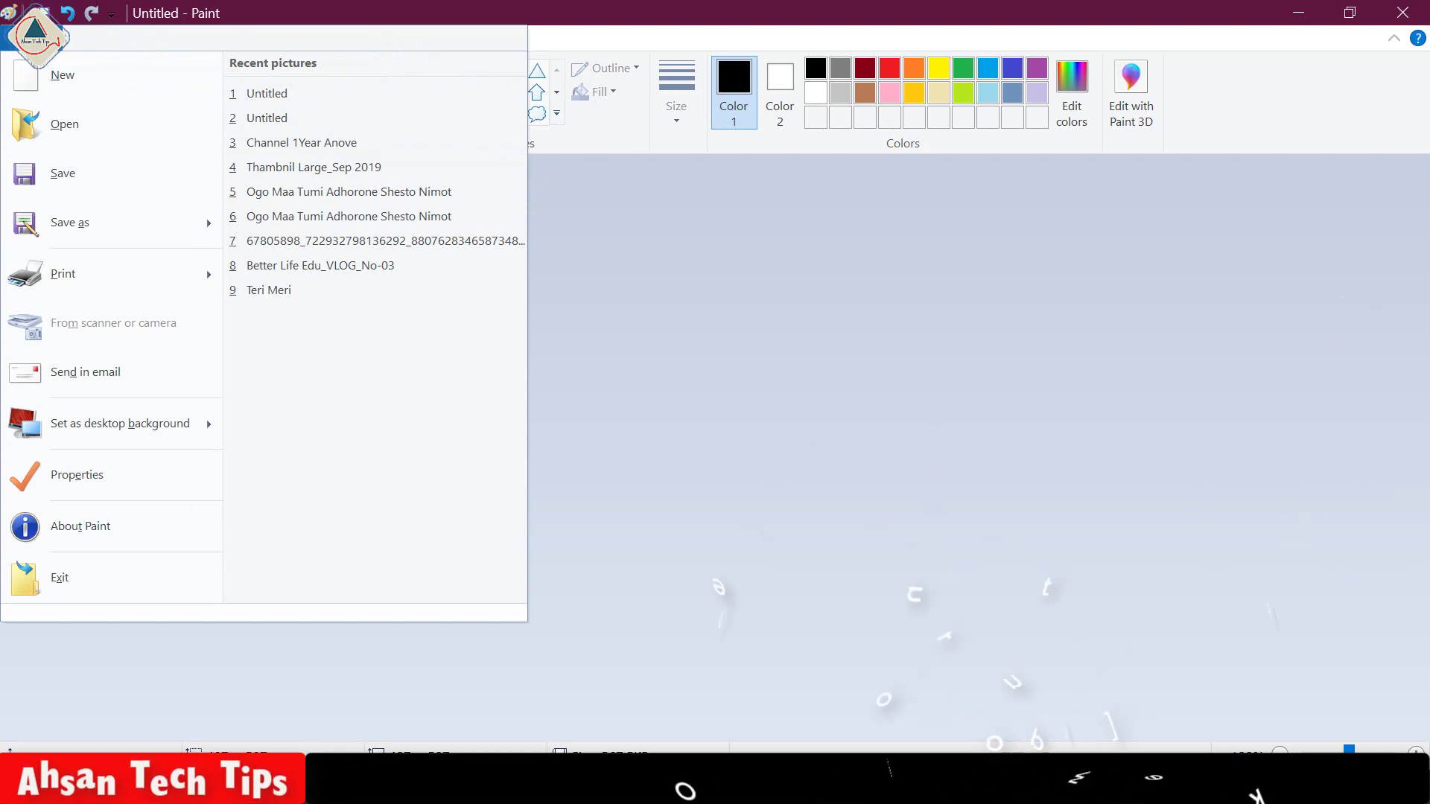
pyautogui.click(63, 226)
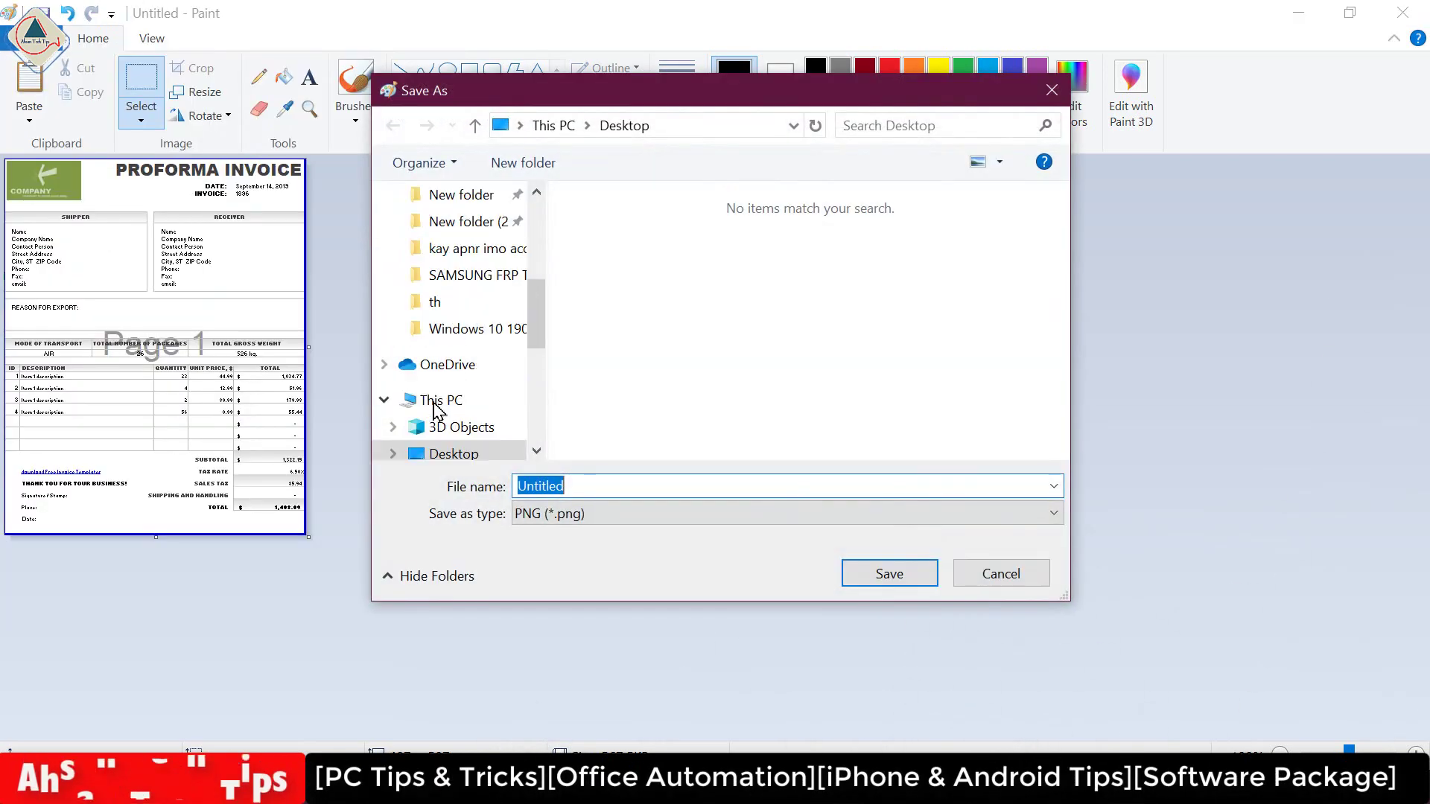
pyautogui.click(456, 241)
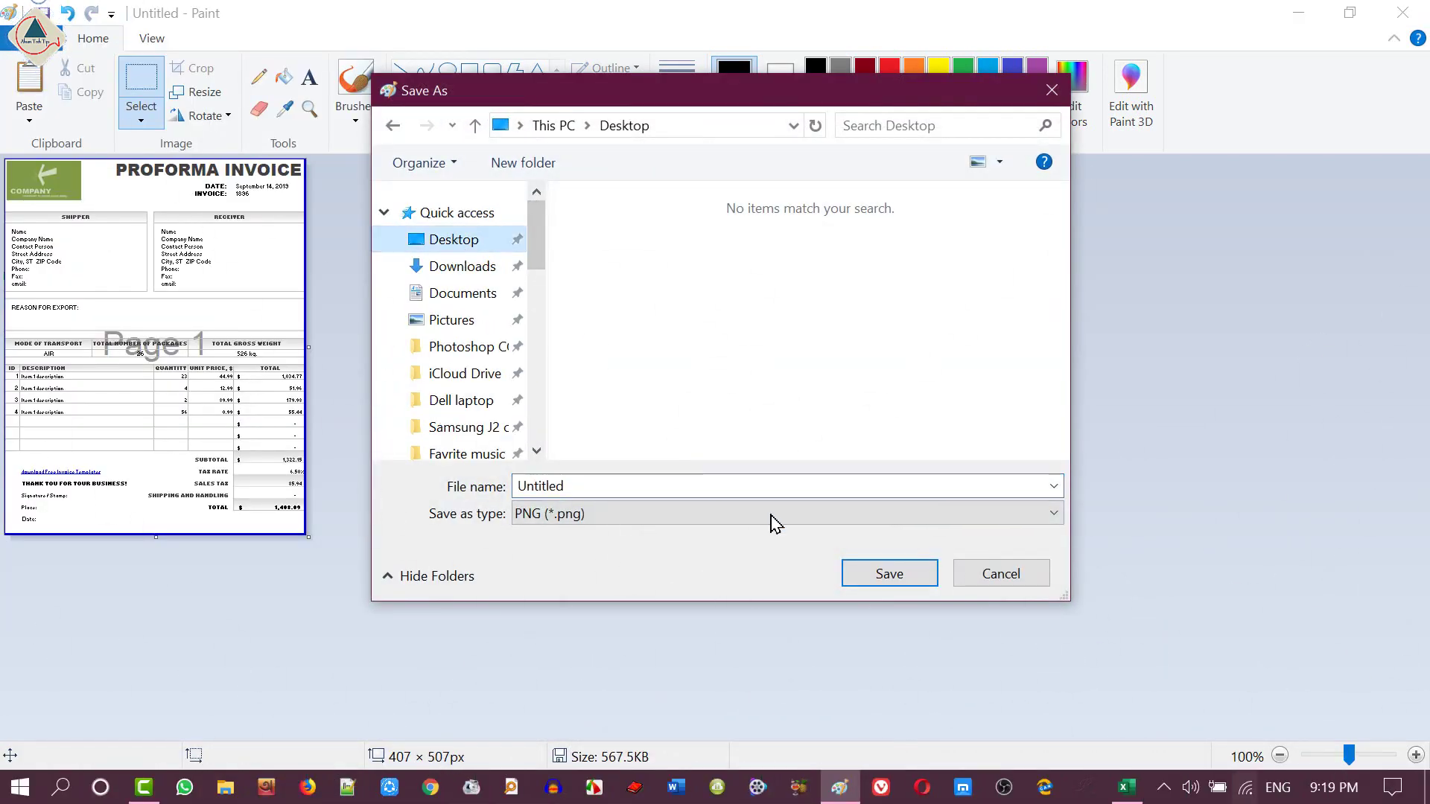
pyautogui.doubleClick(654, 487)
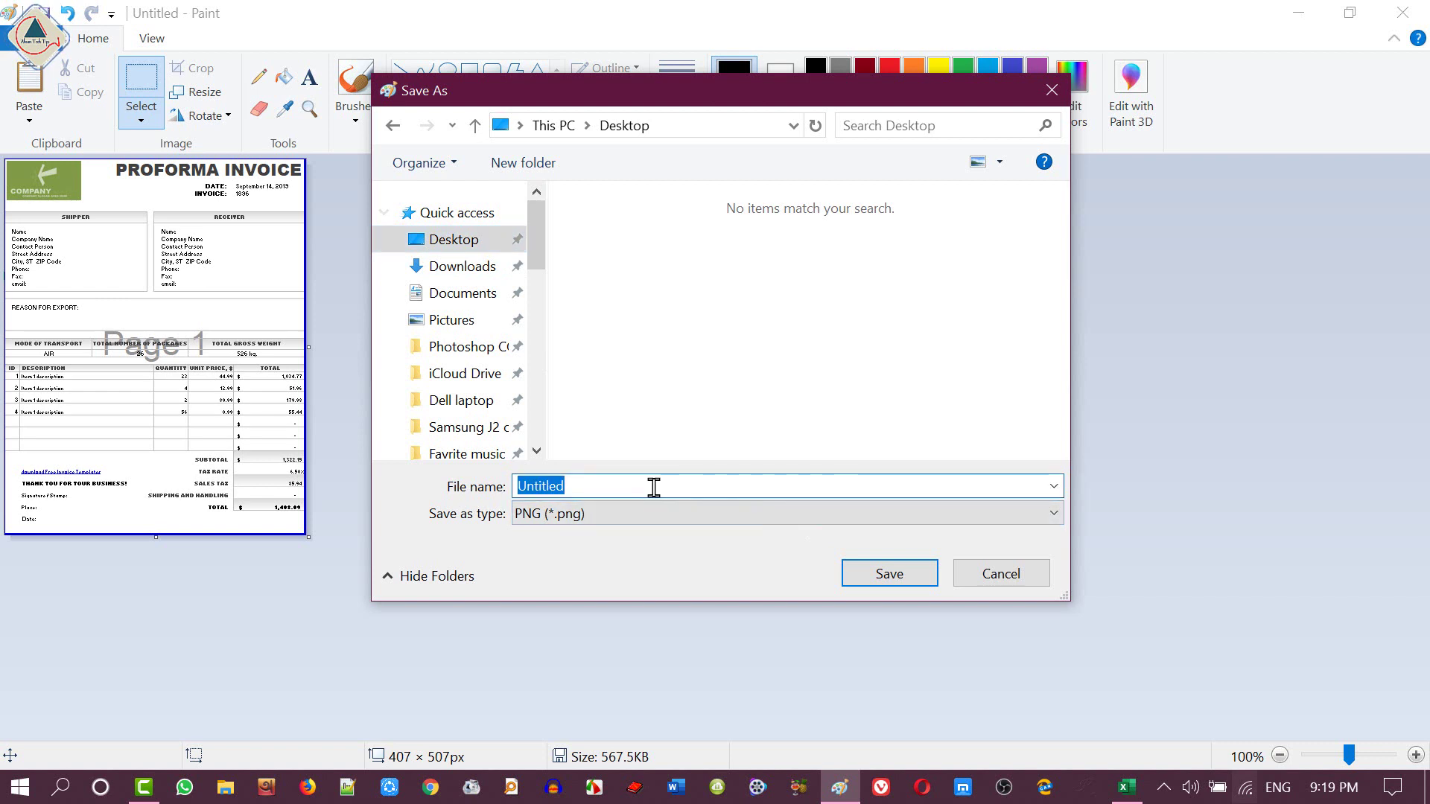
pyautogui.click(889, 575)
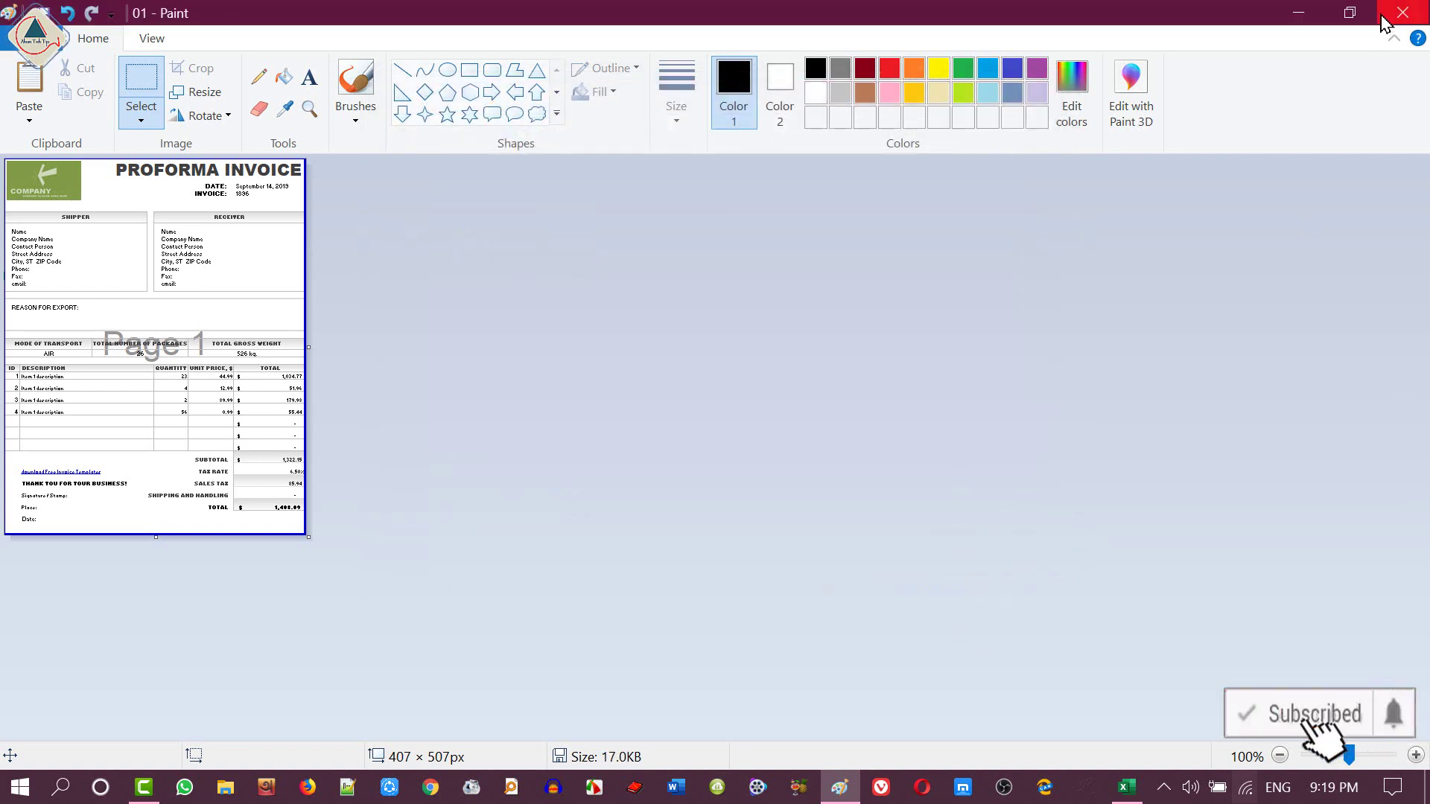
pyautogui.click(1400, 14)
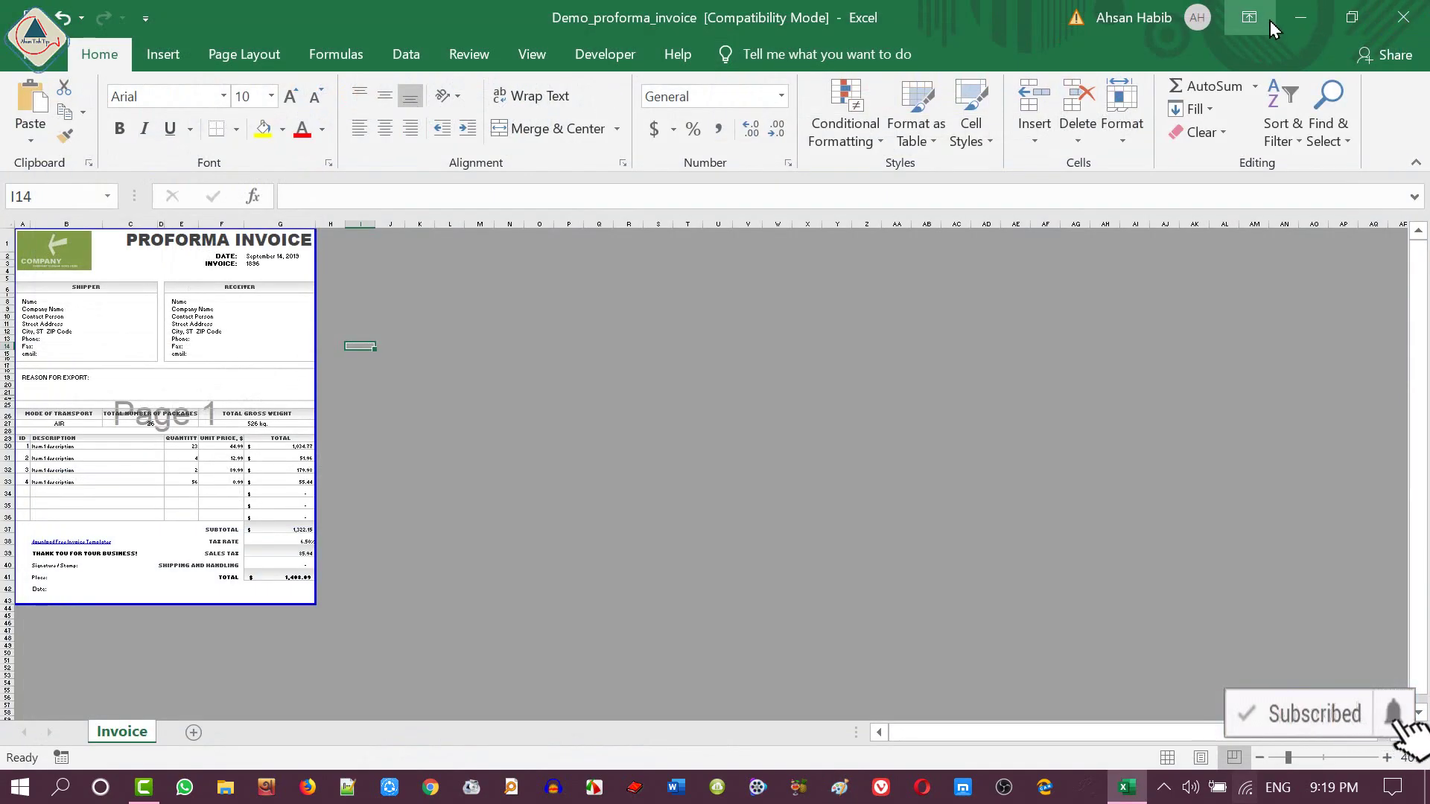
pyautogui.click(1303, 27)
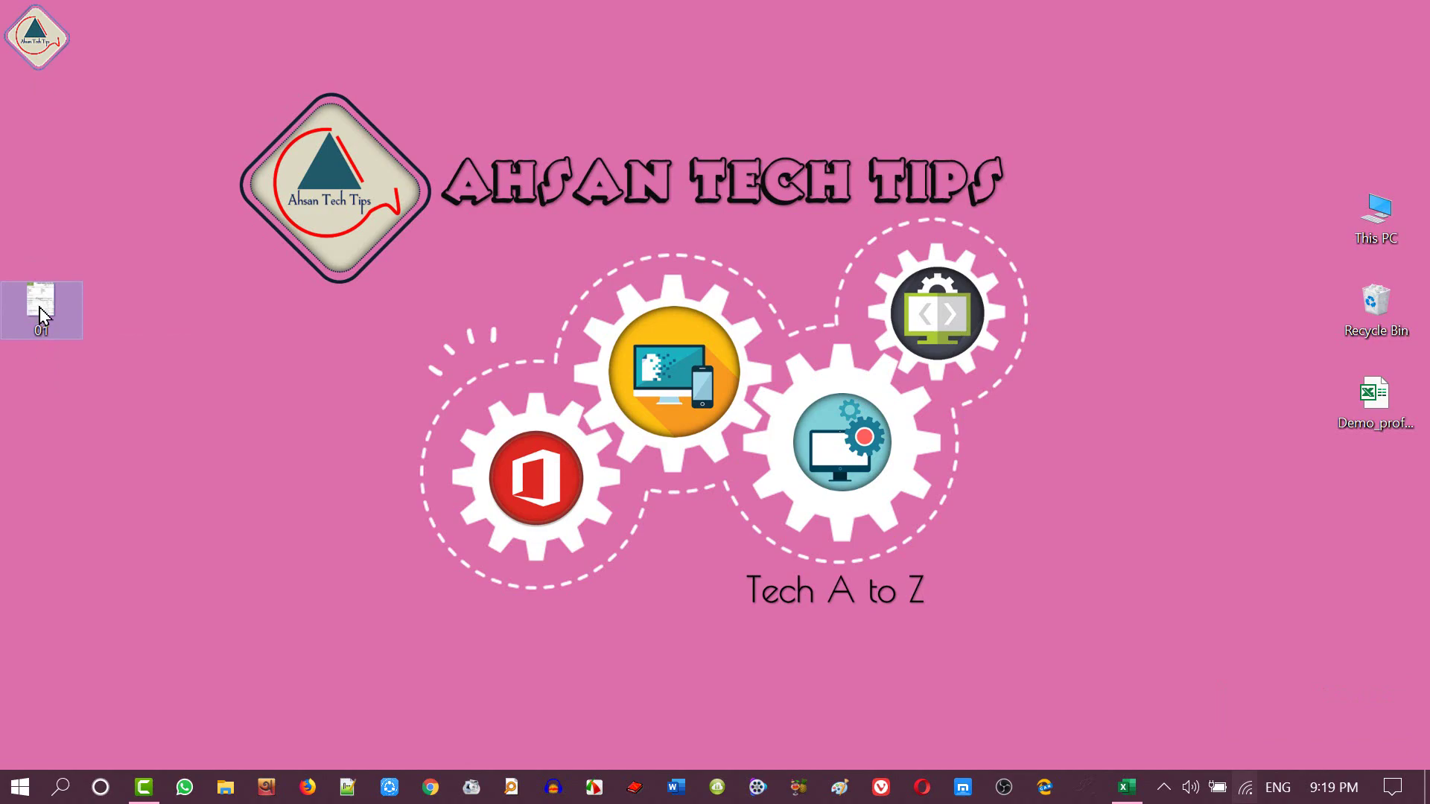
pyautogui.doubleClick(41, 312)
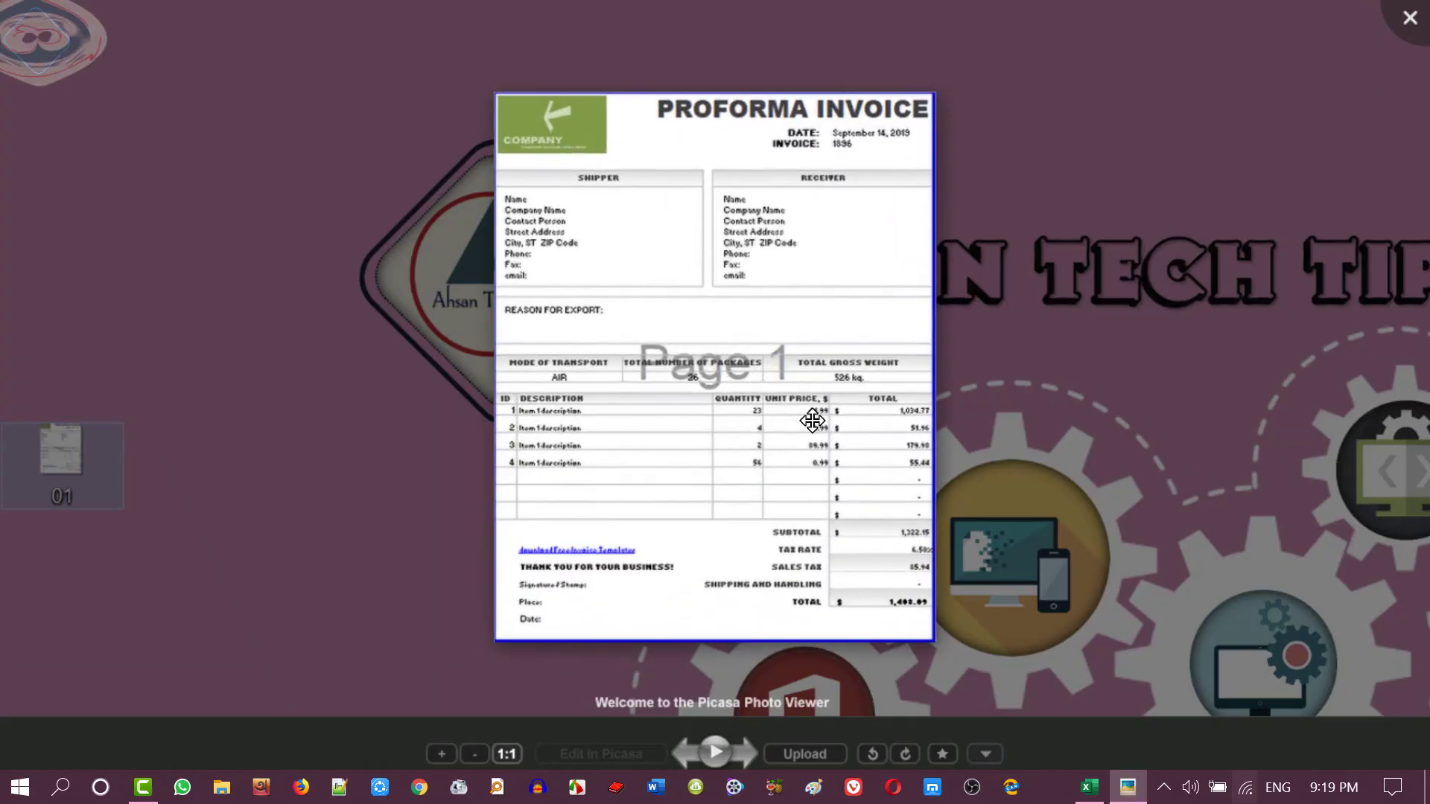
pyautogui.scroll(5, 811, 421)
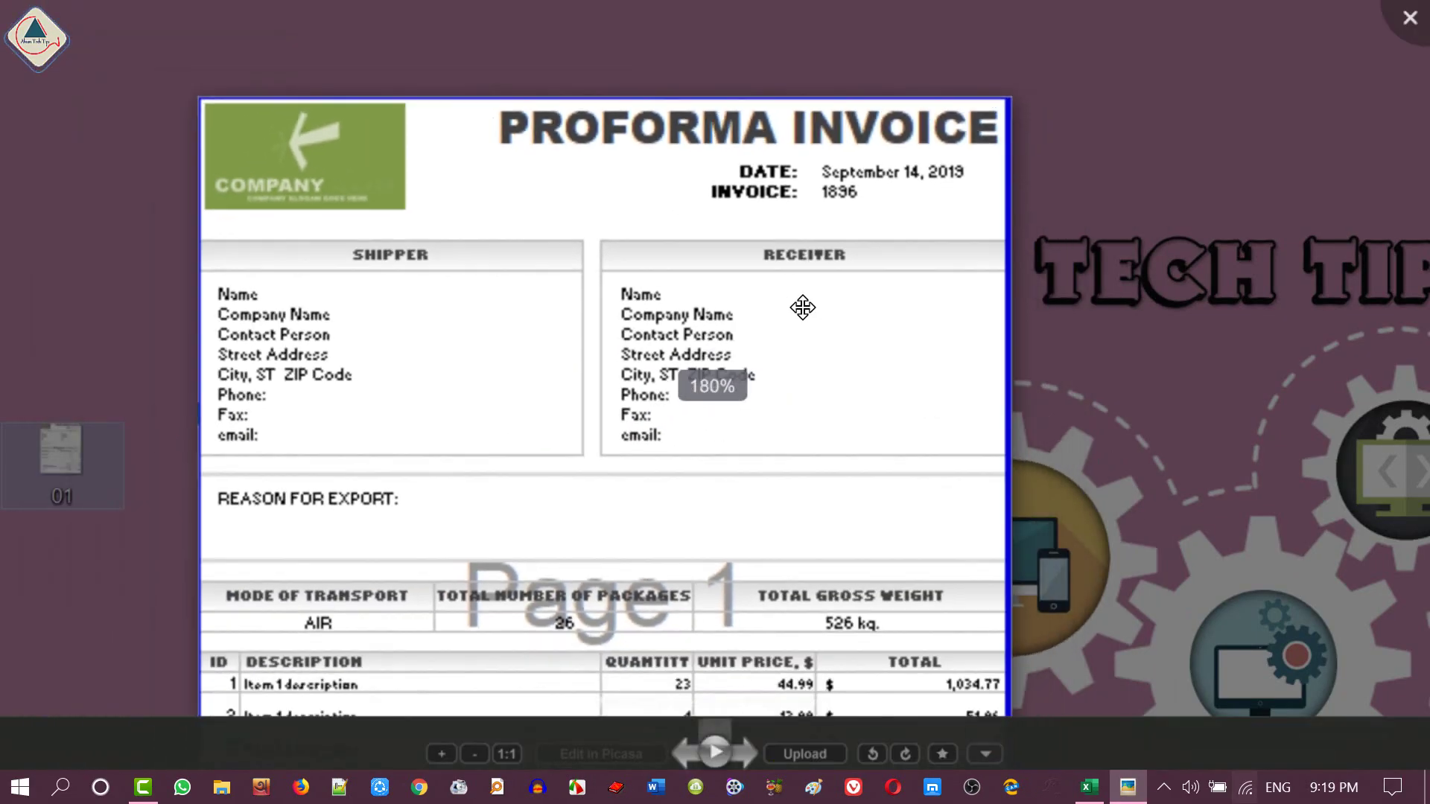
pyautogui.scroll(-4, 803, 308)
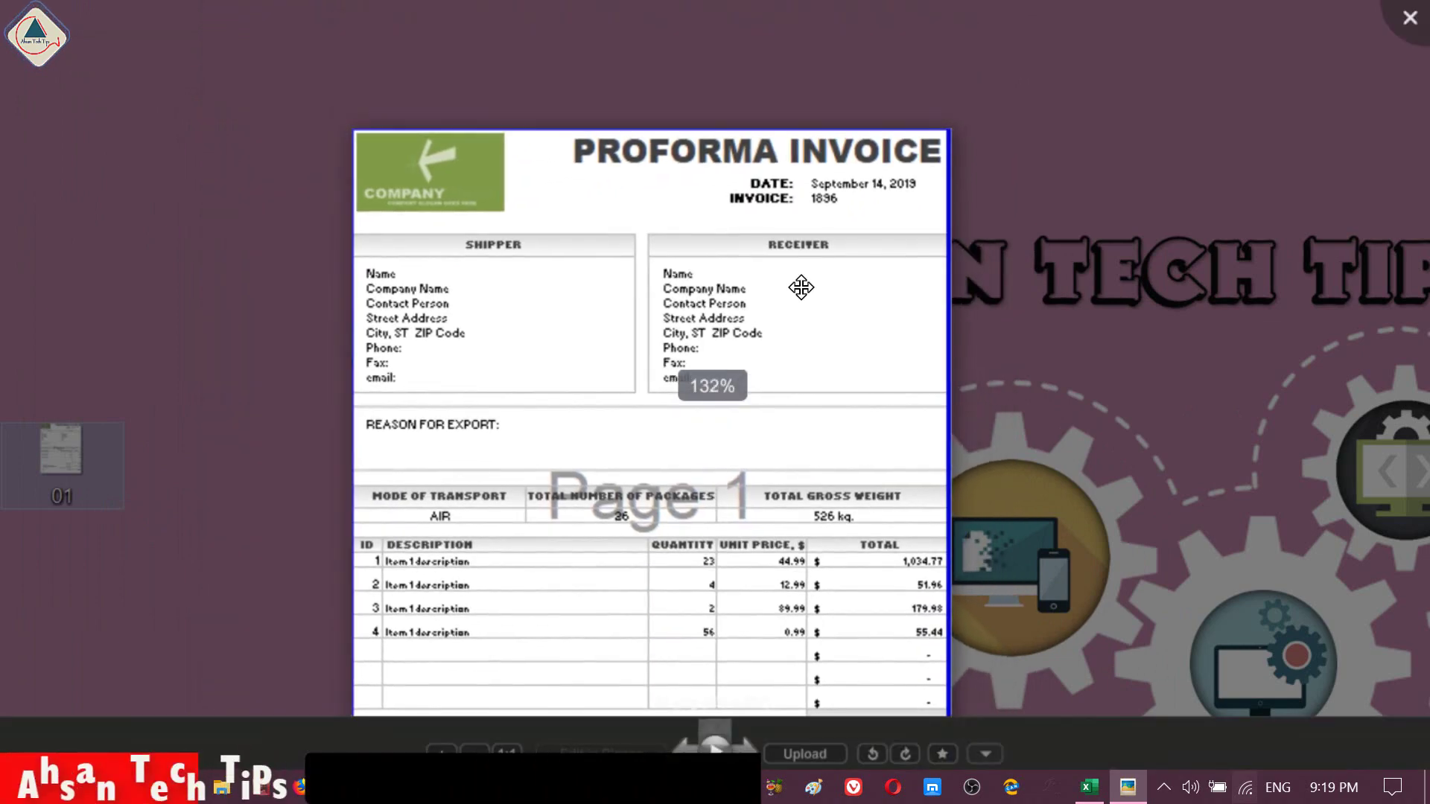
pyautogui.scroll(-4, 801, 287)
pyautogui.click(511, 316)
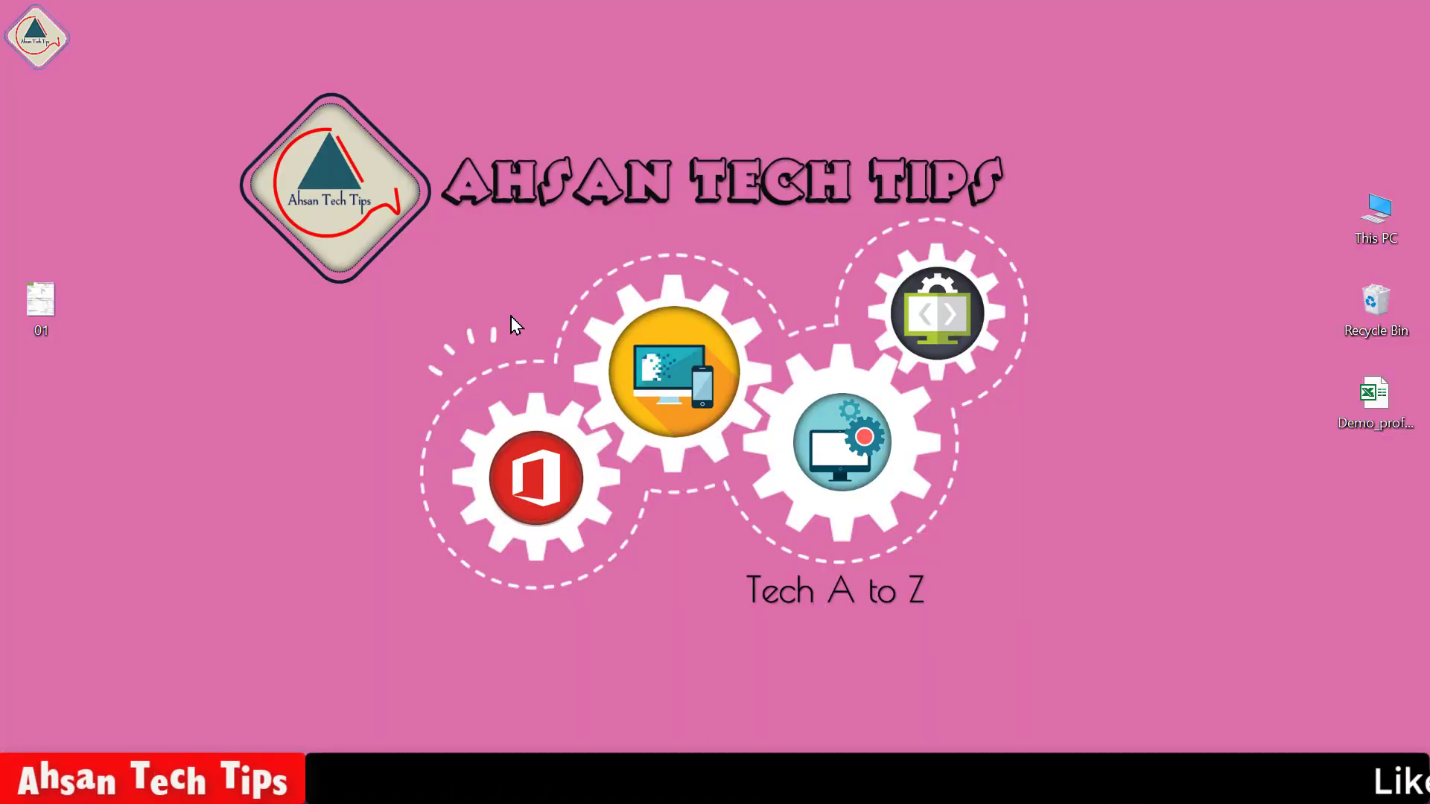